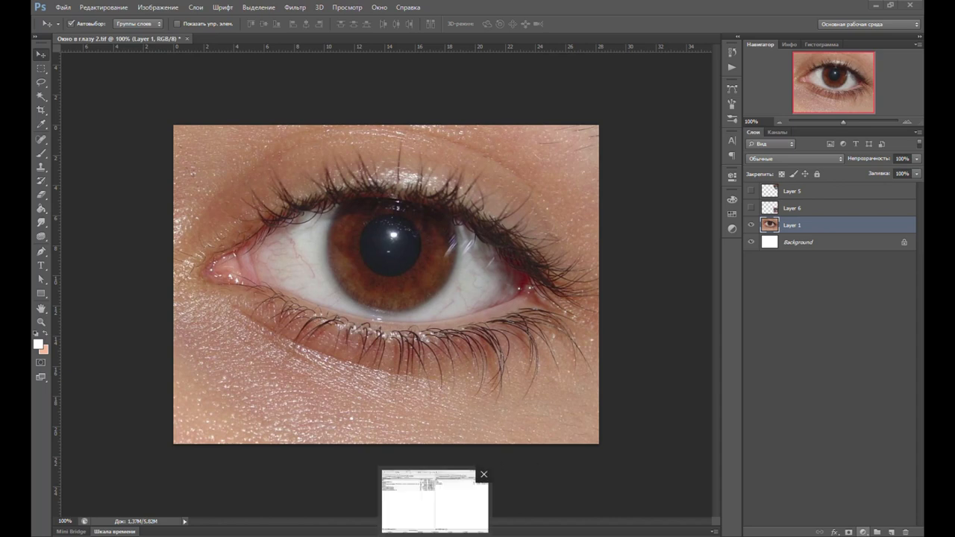
- Preview the window photo Окно.jpg in Total Commander before placing it into the eye image
{"action": "left_click", "coordinate": [435, 500]}
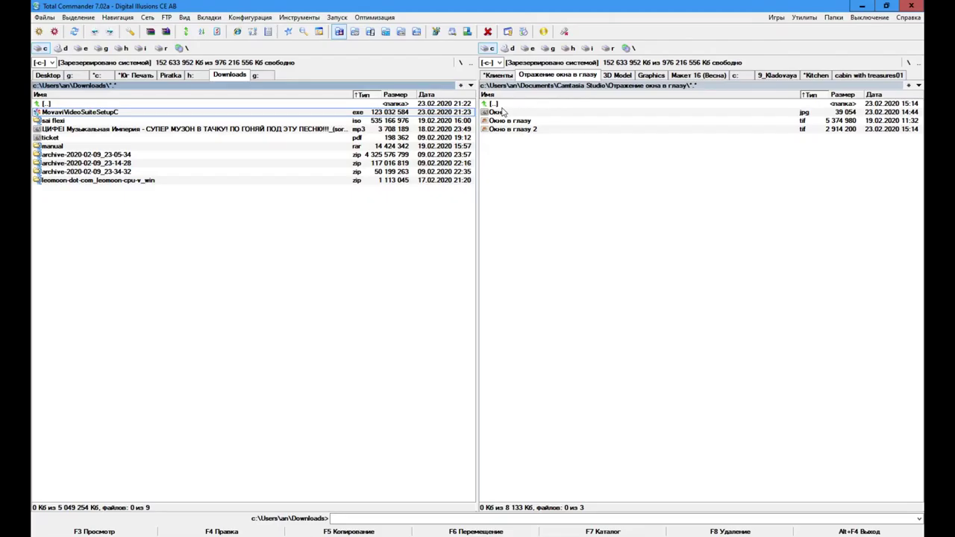
{"action": "left_click", "coordinate": [318, 32]}
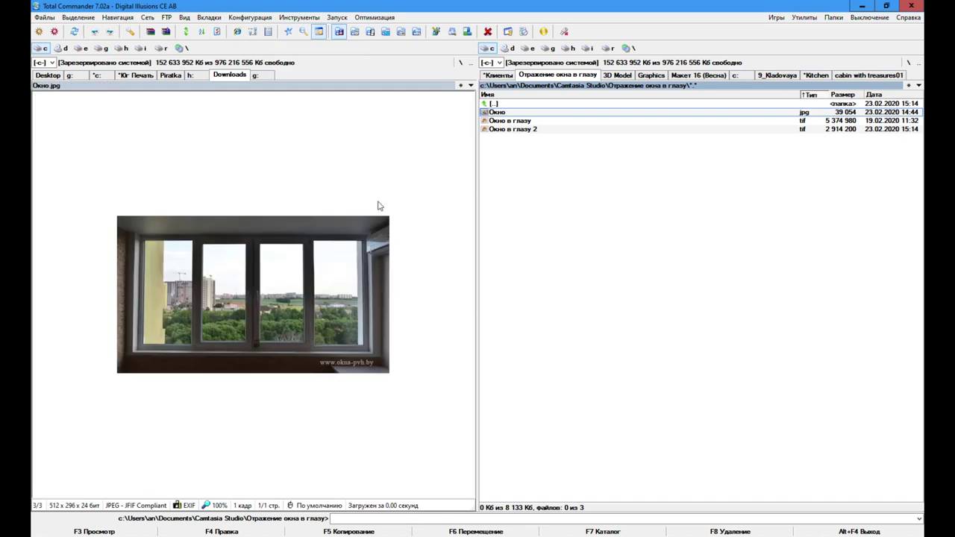
{"action": "left_click", "coordinate": [320, 33]}
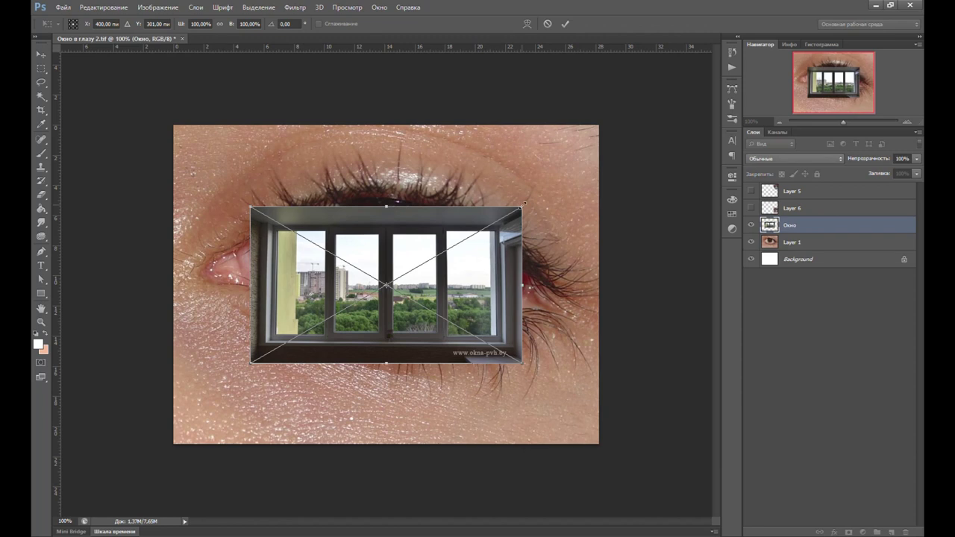
- Commit the placed window photo and copy its glass panes onto a new layer, Слой 1
{"action": "key", "text": "Return"}
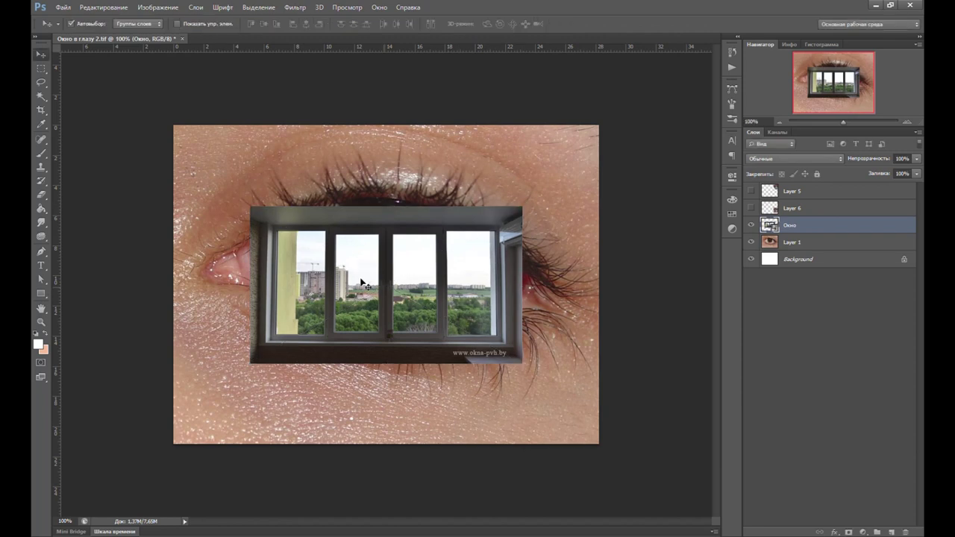
{"action": "key", "text": "m"}
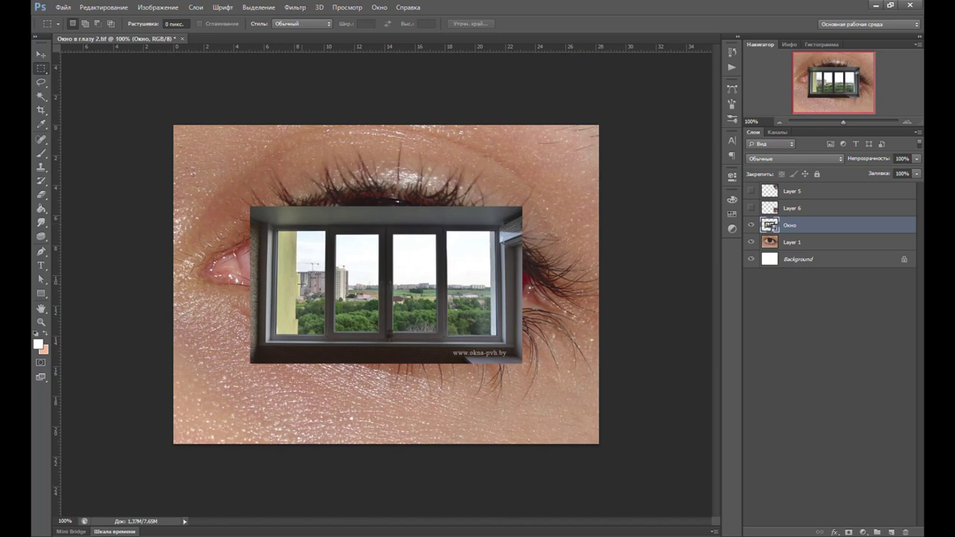
{"action": "left_click_drag", "start_coordinate": [270, 223], "coordinate": [502, 222]}
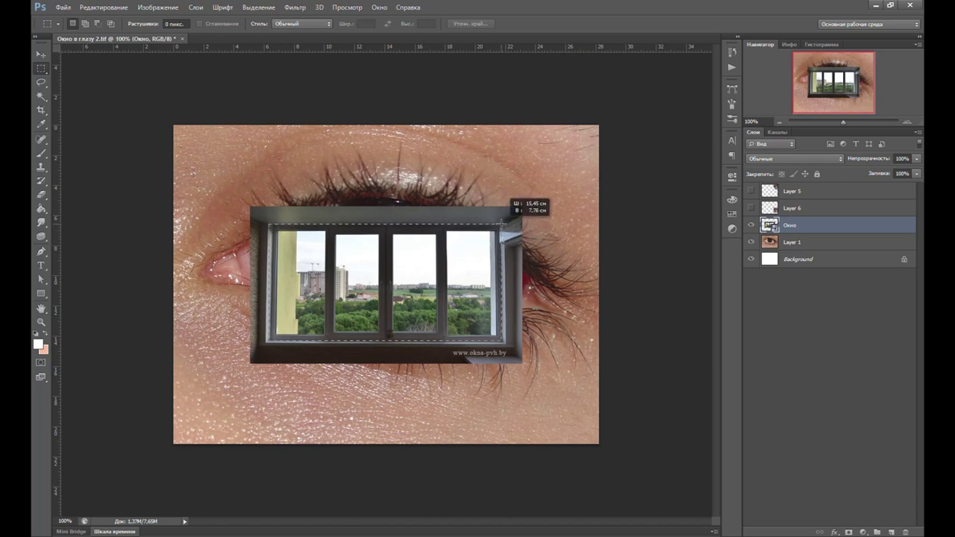
{"action": "left_click_drag", "start_coordinate": [502, 222], "coordinate": [502, 223]}
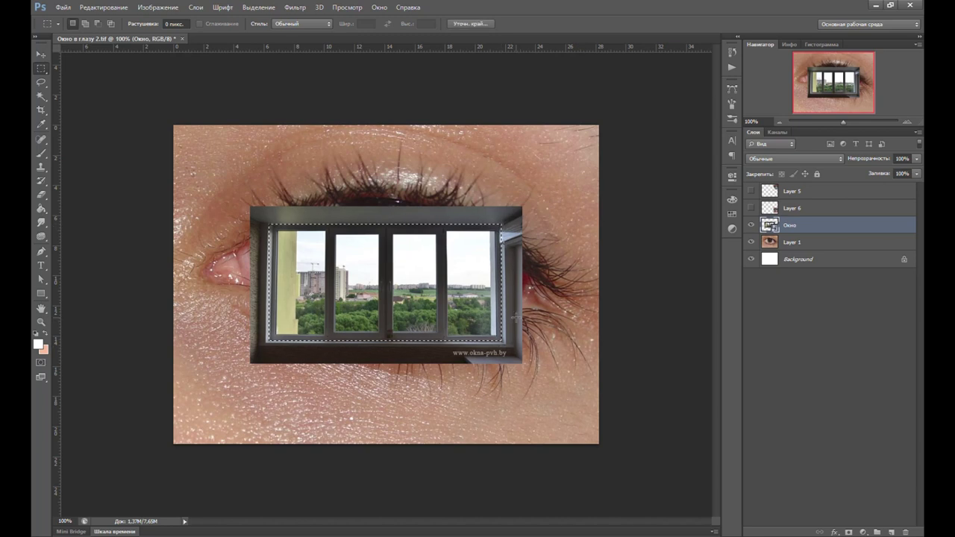
{"action": "key", "text": "ctrl+j"}
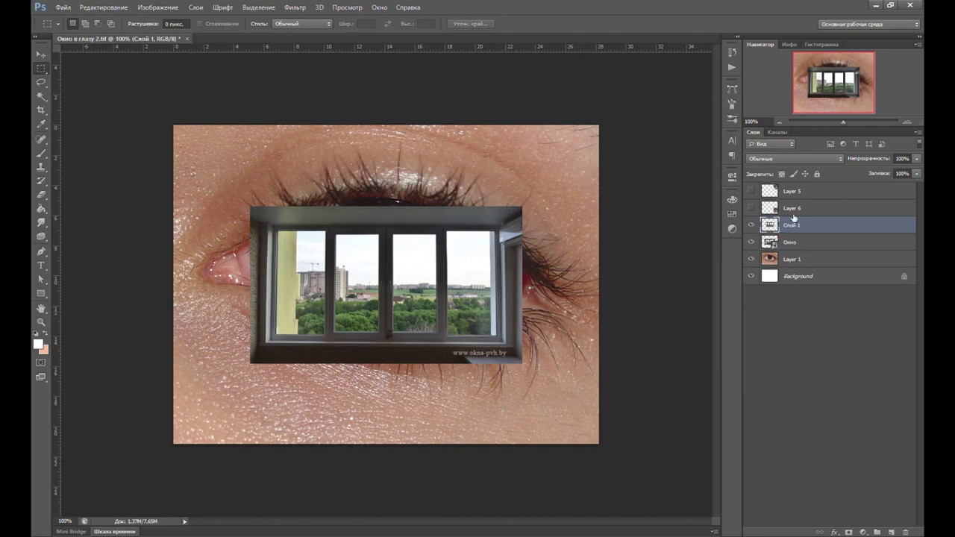
- Hide the original Окно layer and nudge the pane copy upward, undoing the move
{"action": "left_click", "coordinate": [752, 242]}
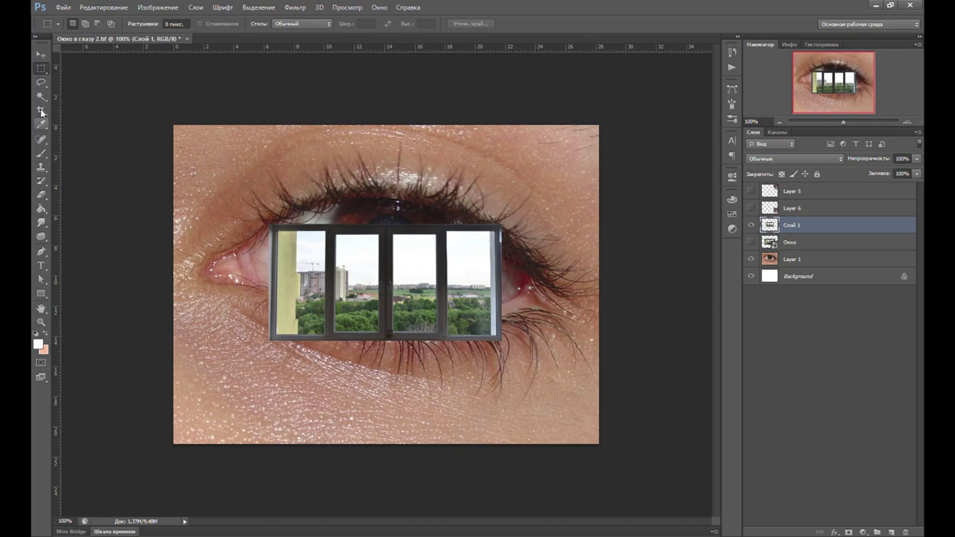
{"action": "key", "text": "v"}
{"action": "left_click_drag", "start_coordinate": [395, 290], "coordinate": [397, 261]}
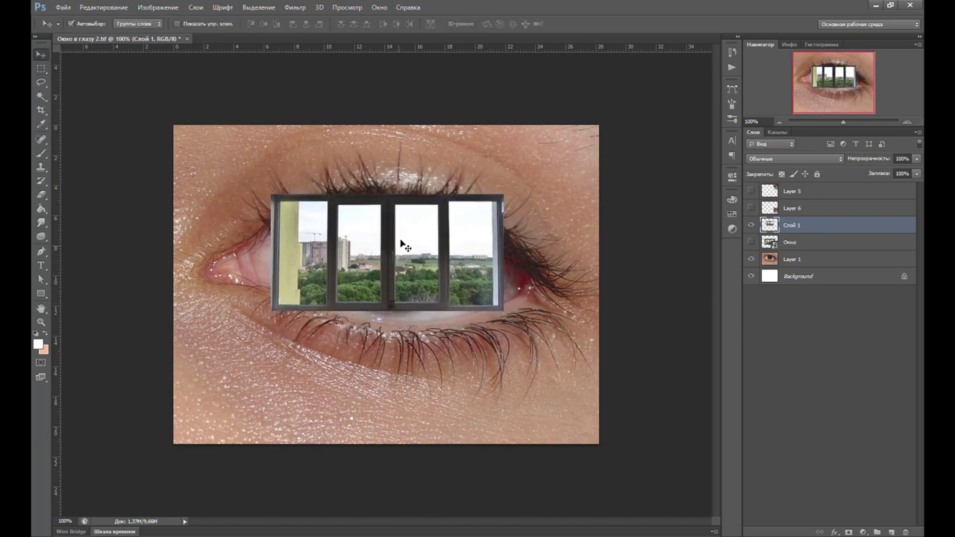
{"action": "key", "text": "ctrl+z"}
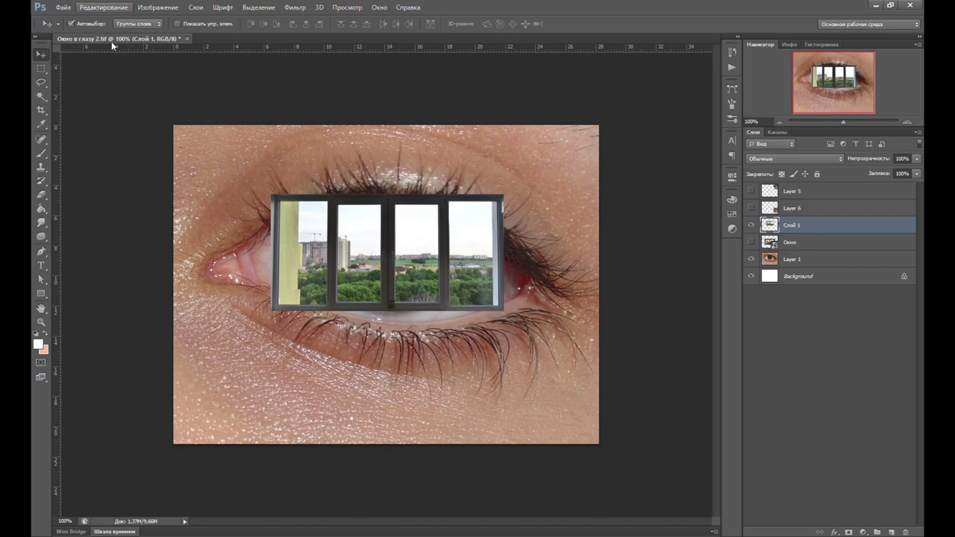
- Content-aware scale Слой 1's window panes down and move them over the brown iris
{"action": "left_click", "coordinate": [93, 7]}
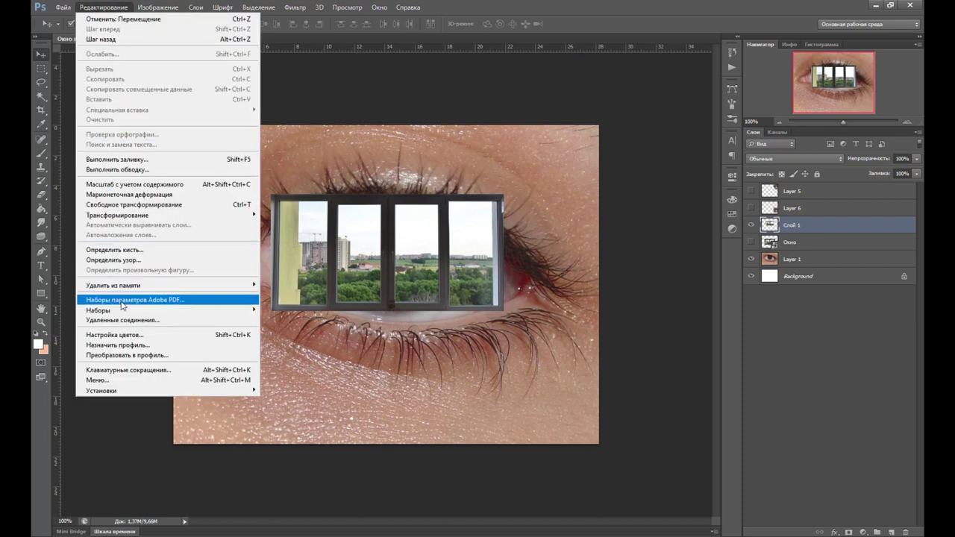
{"action": "left_click", "coordinate": [141, 185]}
{"action": "left_click_drag", "start_coordinate": [503, 197], "coordinate": [456, 217]}
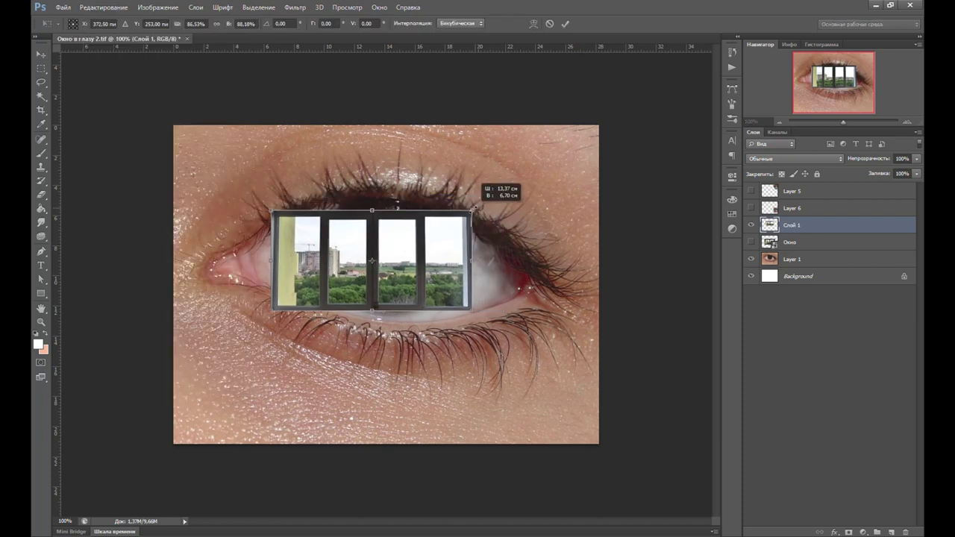
{"action": "left_click_drag", "start_coordinate": [457, 217], "coordinate": [410, 242]}
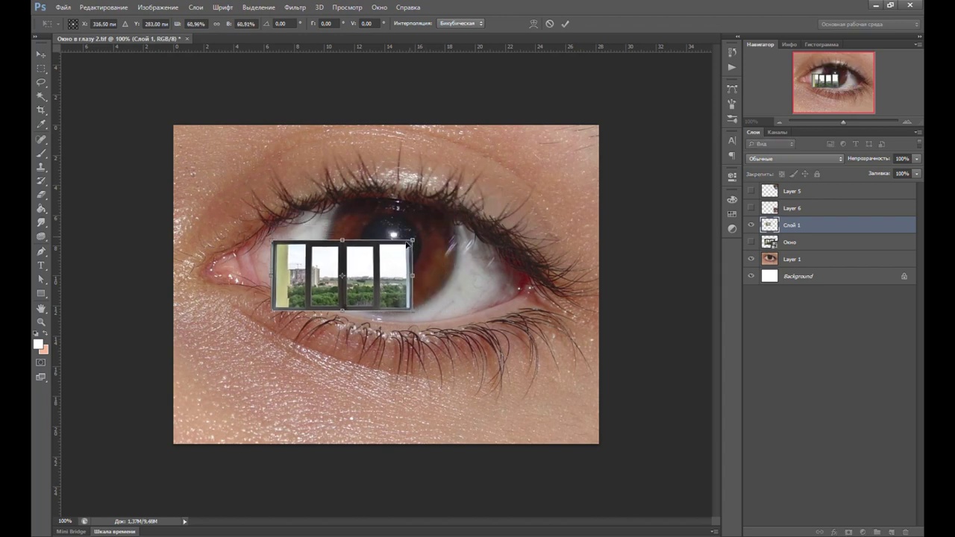
{"action": "left_click_drag", "start_coordinate": [383, 273], "coordinate": [427, 251]}
{"action": "key", "text": "Return"}
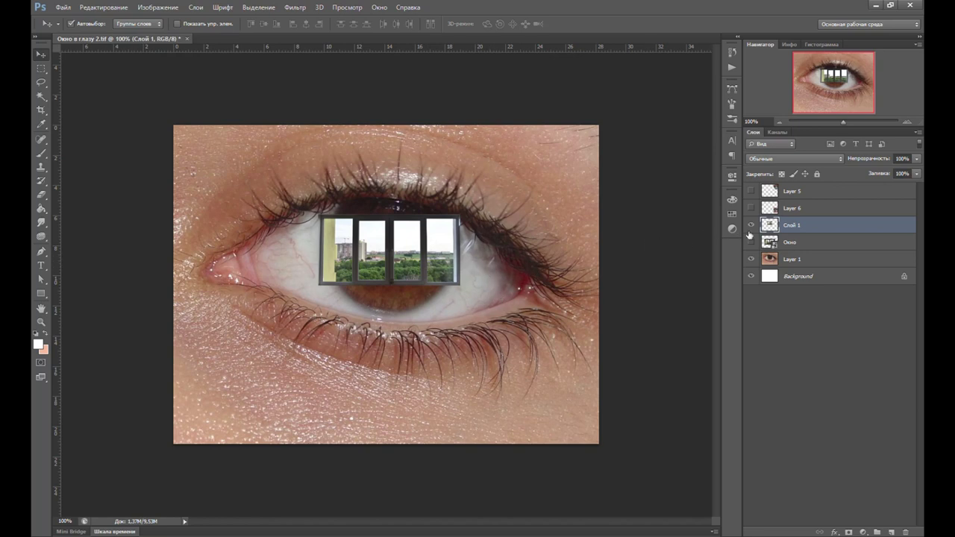
{"action": "left_click", "coordinate": [750, 191]}
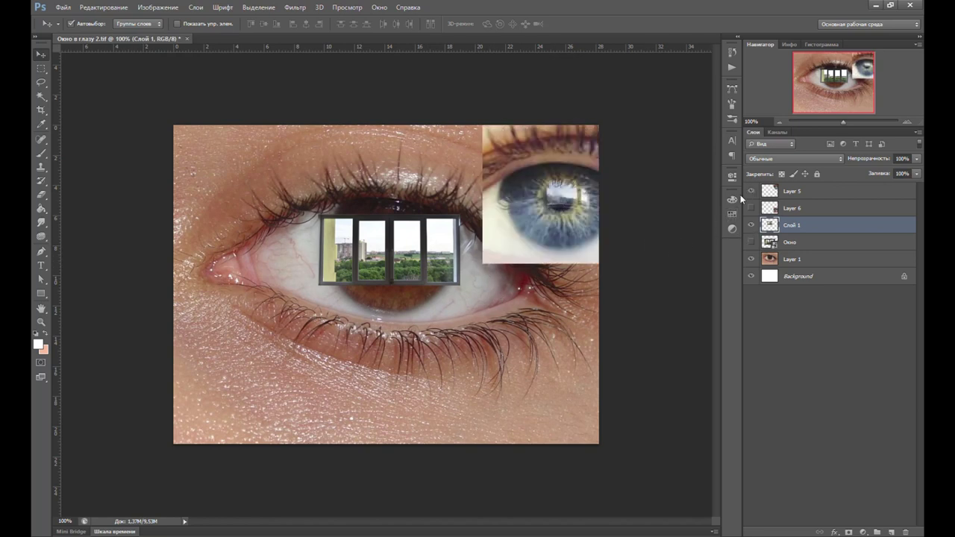
{"action": "left_click", "coordinate": [751, 208]}
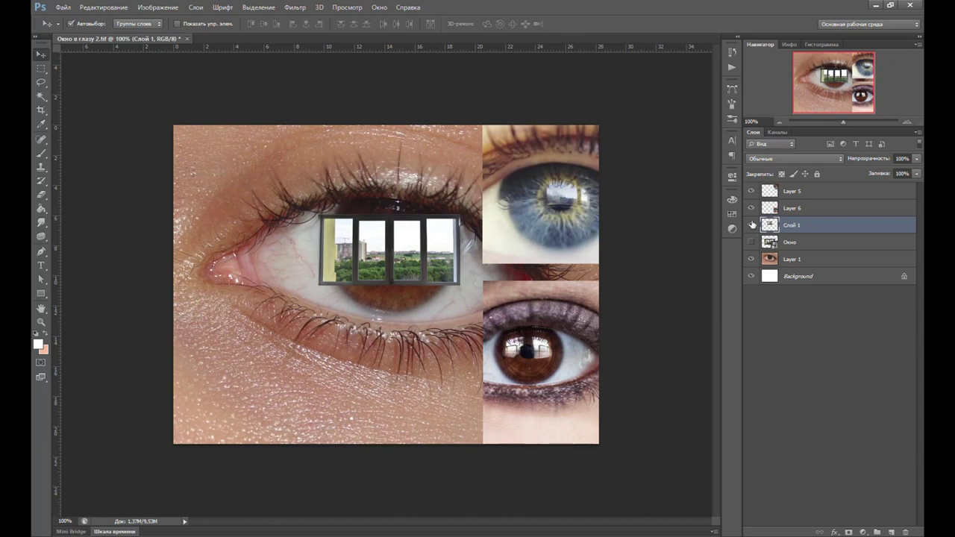
{"action": "left_click", "coordinate": [751, 191]}
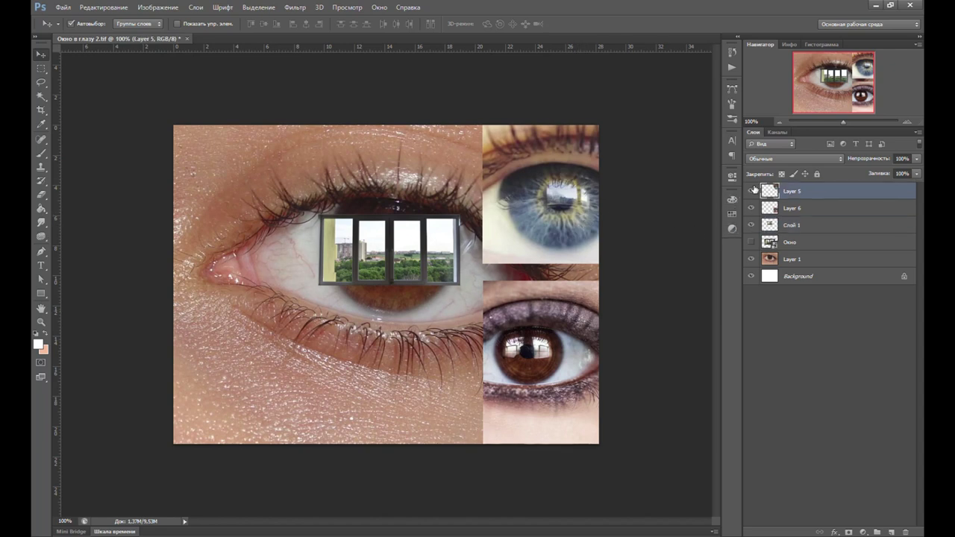
{"action": "left_click", "coordinate": [751, 208]}
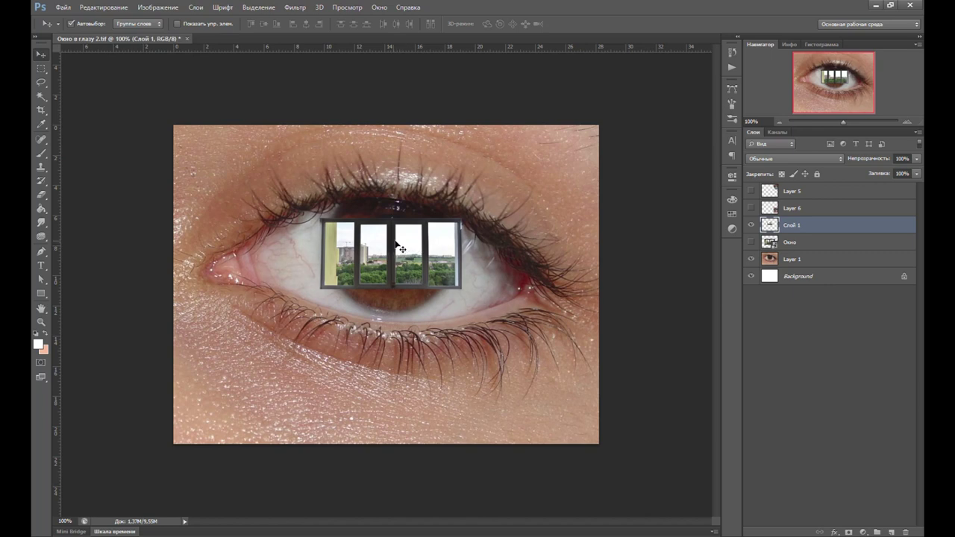
- Warp the window panes, arching the top and lower-left edges to follow the eyeball's curve
{"action": "key", "text": "ctrl+t"}
{"action": "right_click", "coordinate": [421, 248]}
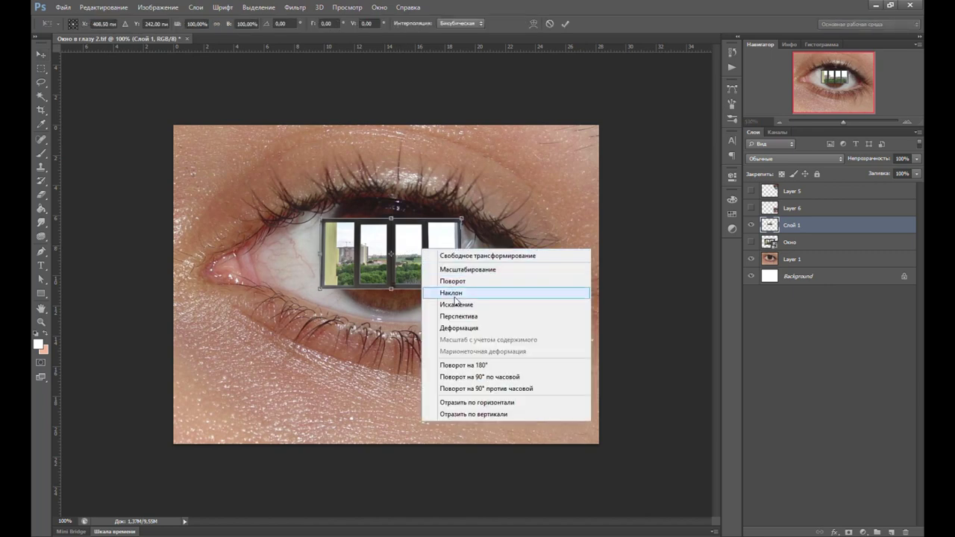
{"action": "left_click", "coordinate": [463, 328]}
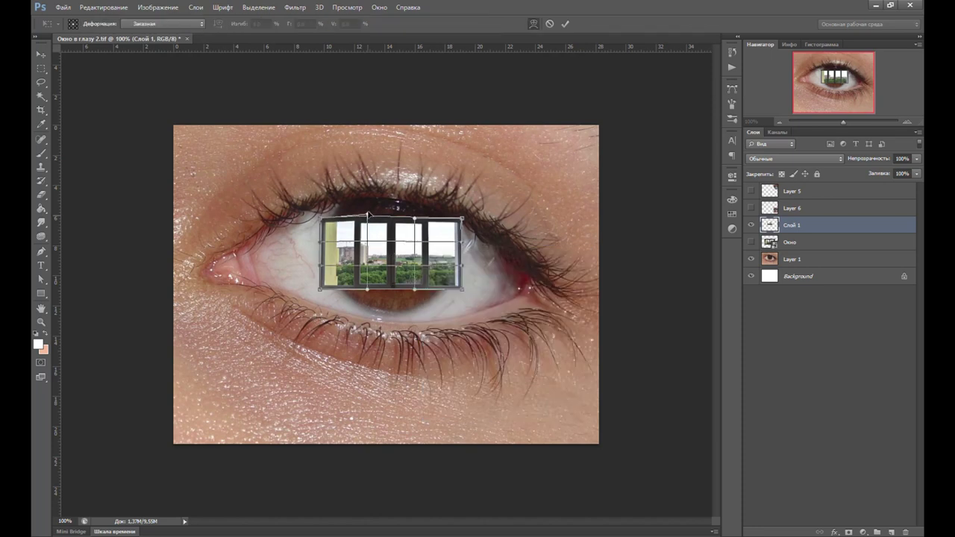
{"action": "left_click_drag", "start_coordinate": [370, 219], "coordinate": [368, 202]}
{"action": "left_click_drag", "start_coordinate": [416, 221], "coordinate": [416, 203]}
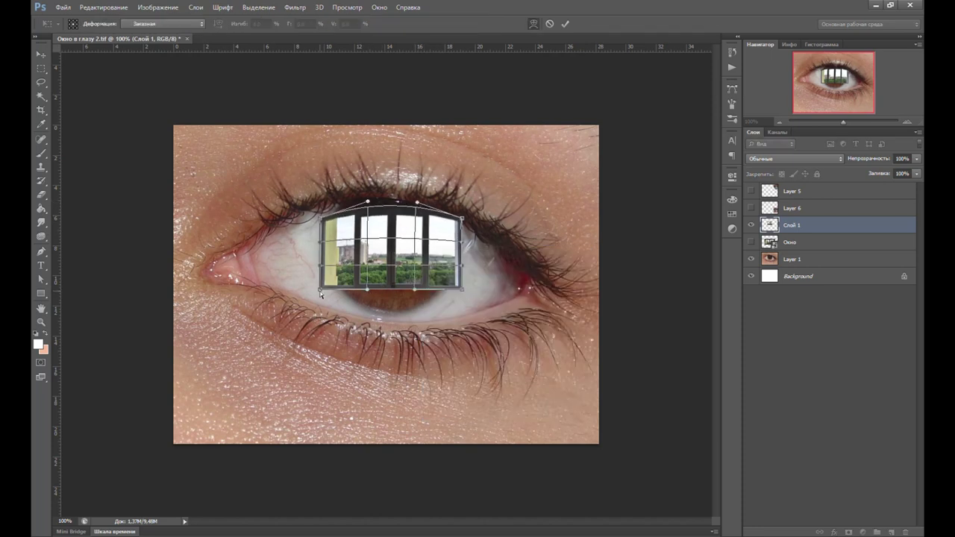
{"action": "mouse_move", "coordinate": [320, 290]}
{"action": "left_mouse_down"}
{"action": "mouse_move", "coordinate": [321, 281]}
{"action": "mouse_move", "coordinate": [369, 280]}
{"action": "left_mouse_up"}
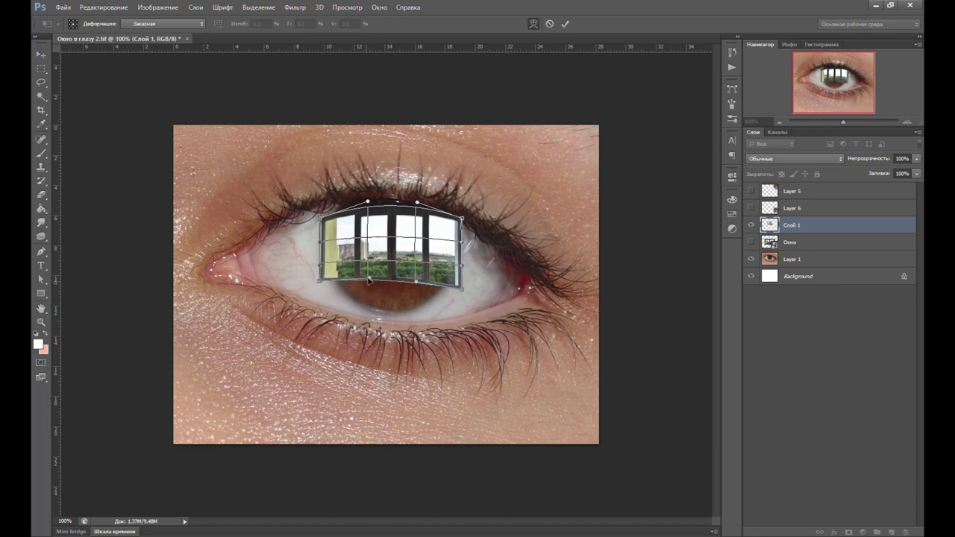
{"action": "key", "text": "Escape"}
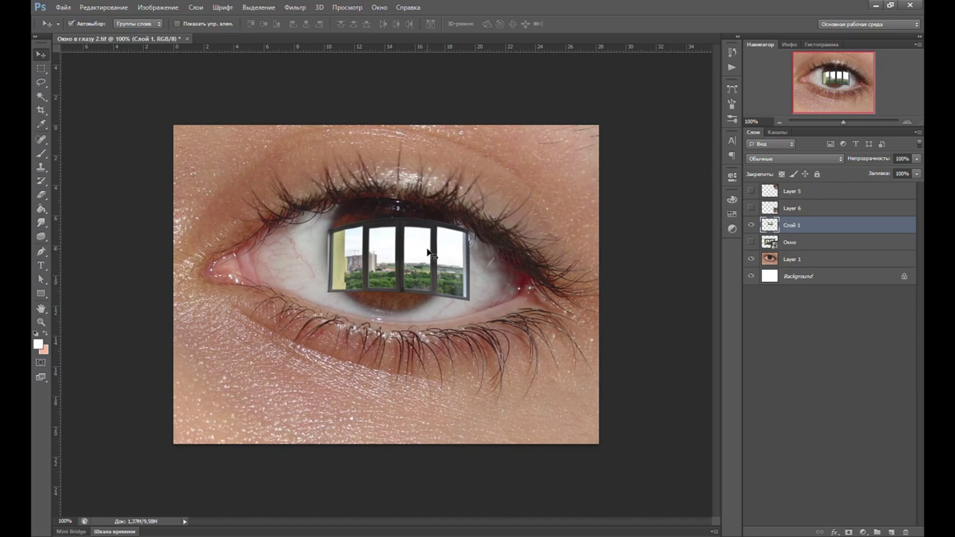
- Select the bright window panes with Color Range, refining the selection with the Rectangular Marquee
{"action": "left_click", "coordinate": [250, 8]}
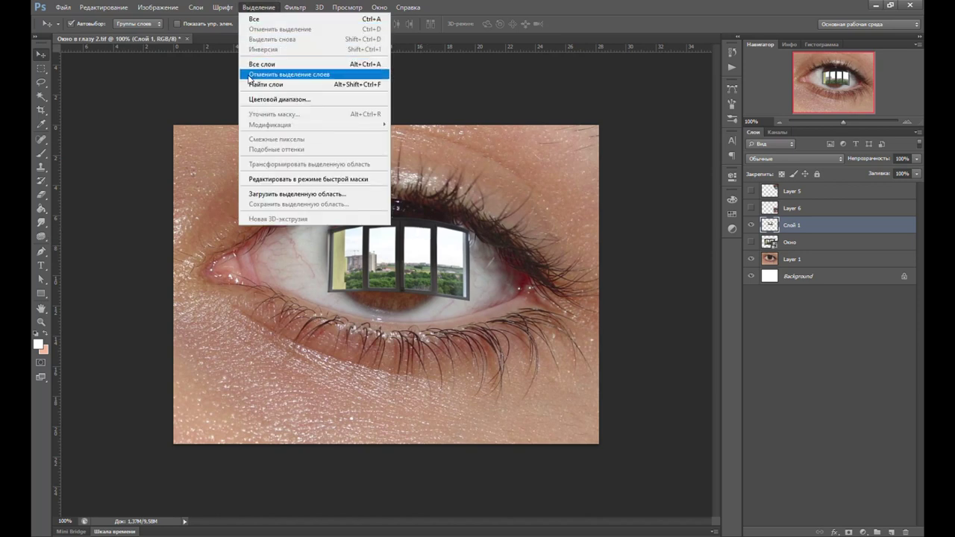
{"action": "left_click", "coordinate": [261, 98]}
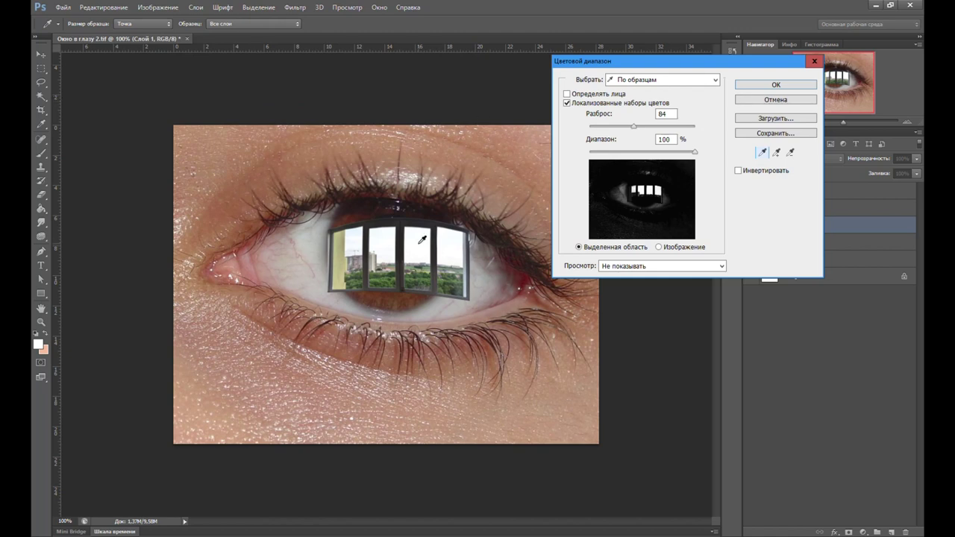
{"action": "key", "text": "Return"}
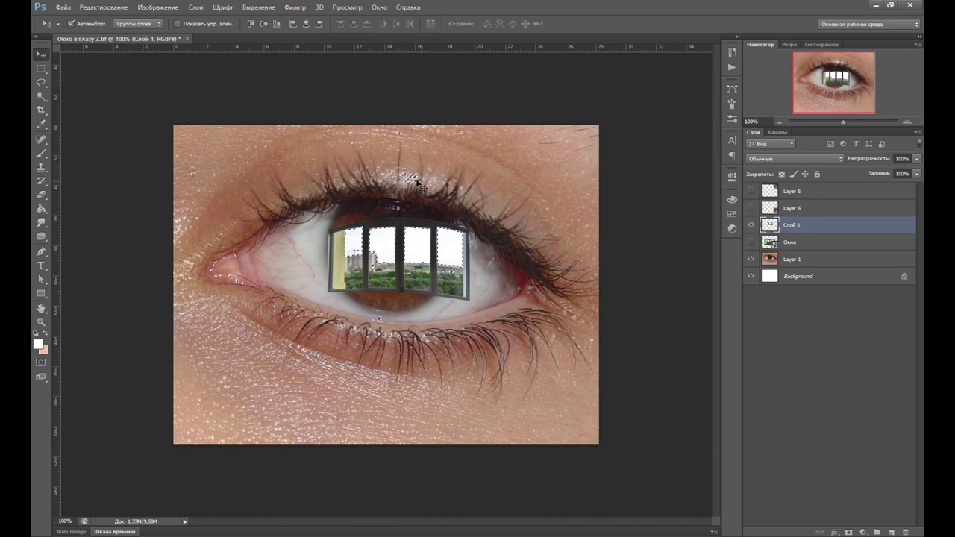
{"action": "left_click", "coordinate": [42, 69]}
{"action": "mouse_move", "coordinate": [147, 94]}
{"action": "left_mouse_down"}
{"action": "mouse_move", "coordinate": [613, 215]}
{"action": "mouse_move", "coordinate": [313, 448]}
{"action": "left_mouse_up"}
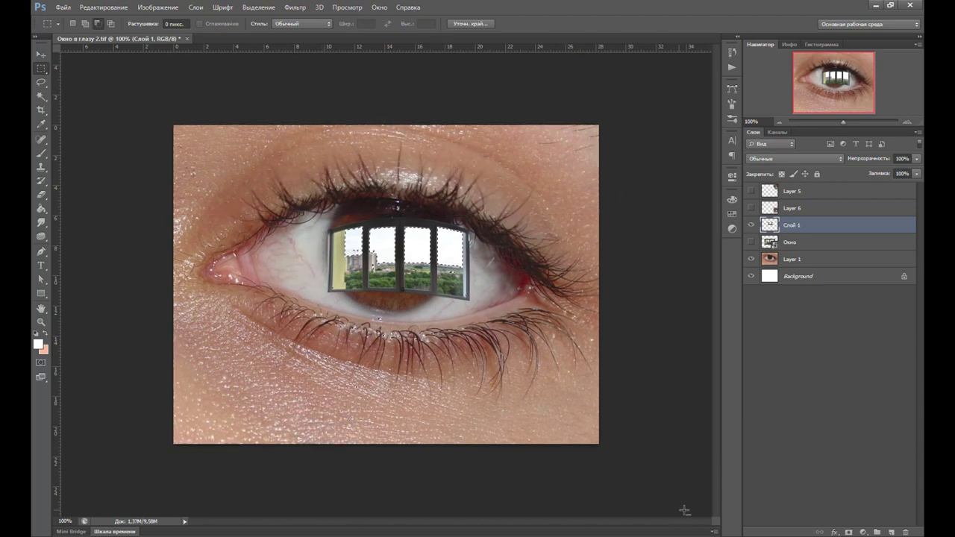
{"action": "mouse_move", "coordinate": [313, 448]}
{"action": "left_mouse_down"}
{"action": "mouse_move", "coordinate": [256, 308]}
{"action": "mouse_move", "coordinate": [473, 452]}
{"action": "left_mouse_up"}
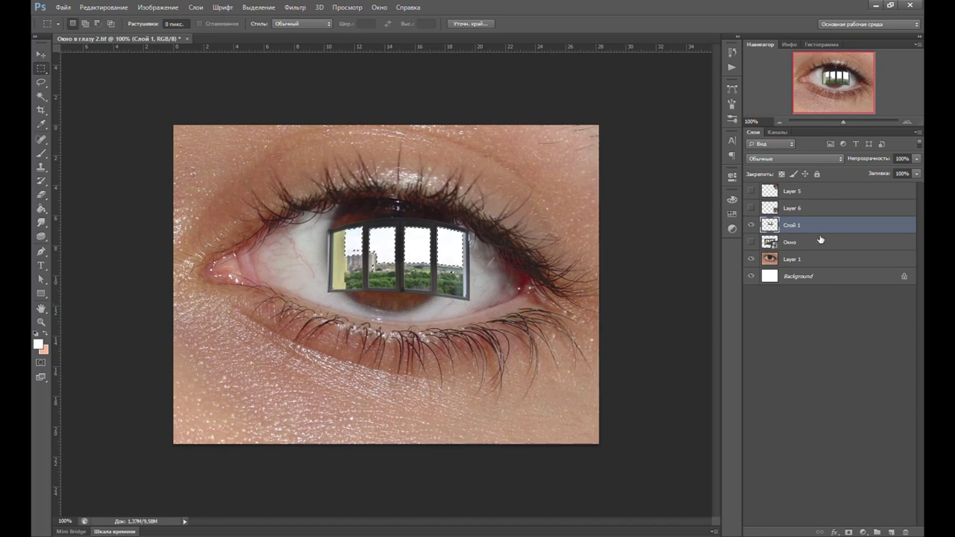
- Copy the selected panes to new layer Слой 2, hide the window photo, and reselect Слой 1
{"action": "key", "text": "ctrl+j"}
{"action": "left_click", "coordinate": [751, 242]}
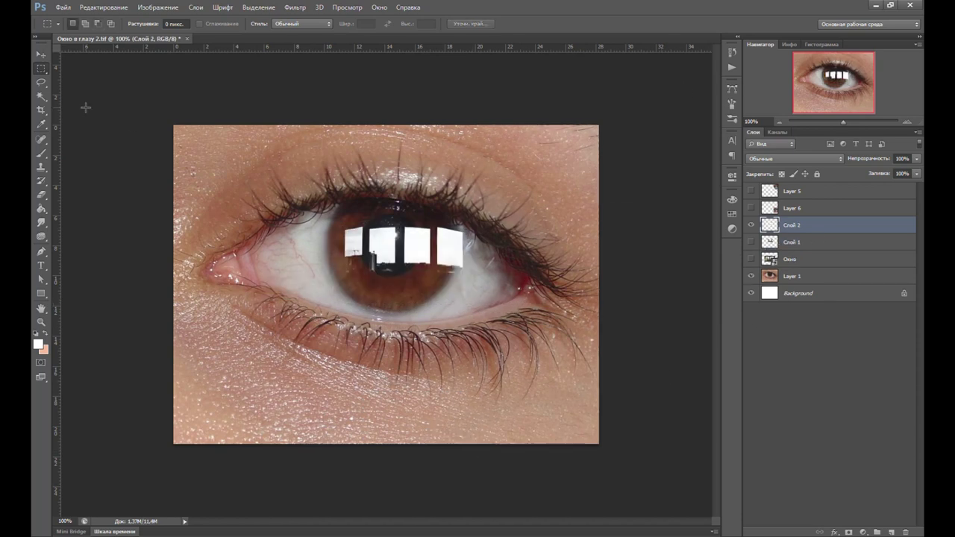
{"action": "left_click", "coordinate": [805, 239]}
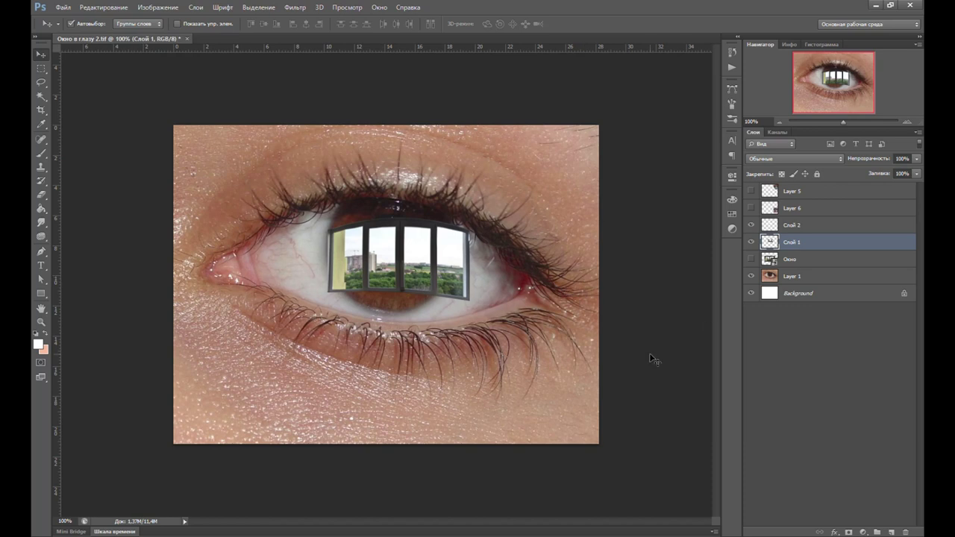
- Add a Hue/Saturation adjustment with Saturation -64 and clip it to Слой 1
{"action": "left_click", "coordinate": [731, 229]}
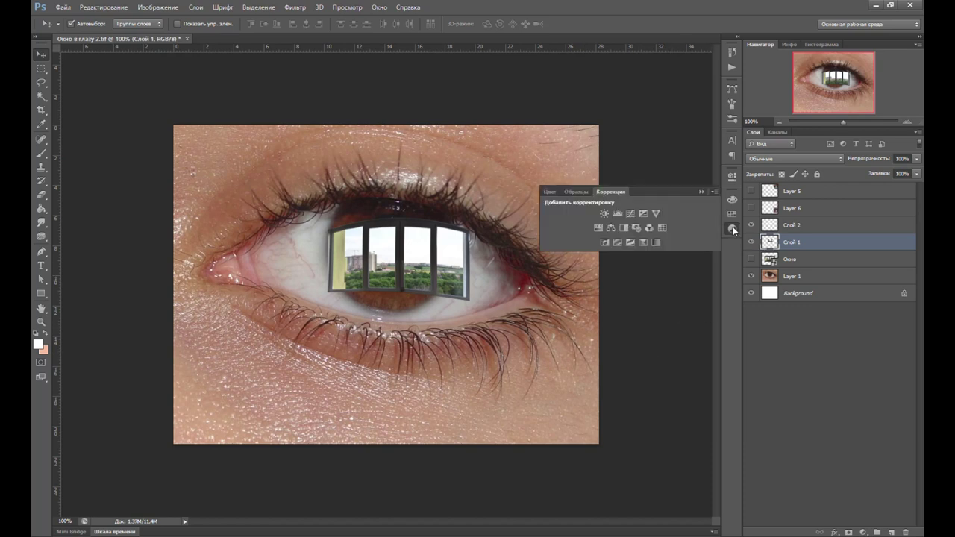
{"action": "left_click", "coordinate": [599, 228]}
{"action": "left_click_drag", "start_coordinate": [647, 265], "coordinate": [615, 267]}
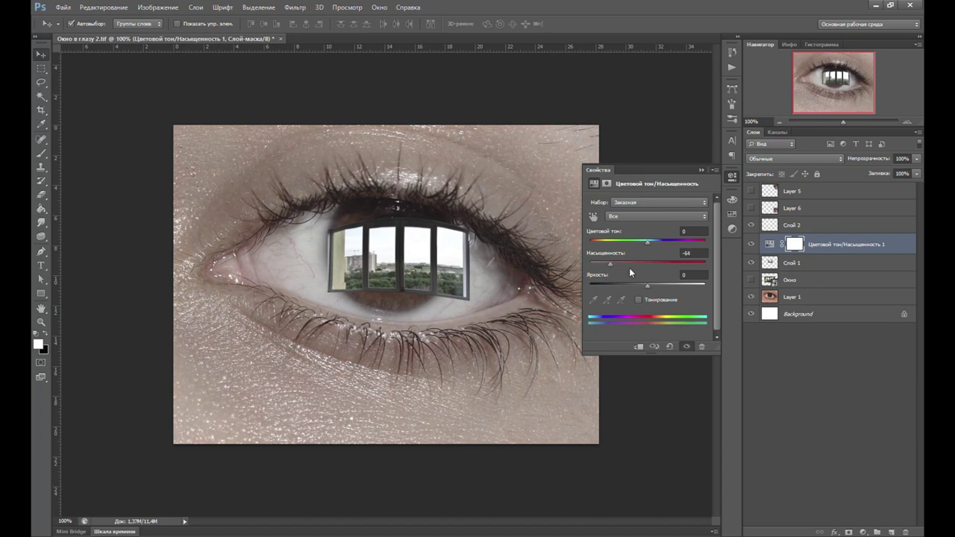
{"action": "left_click", "coordinate": [810, 341]}
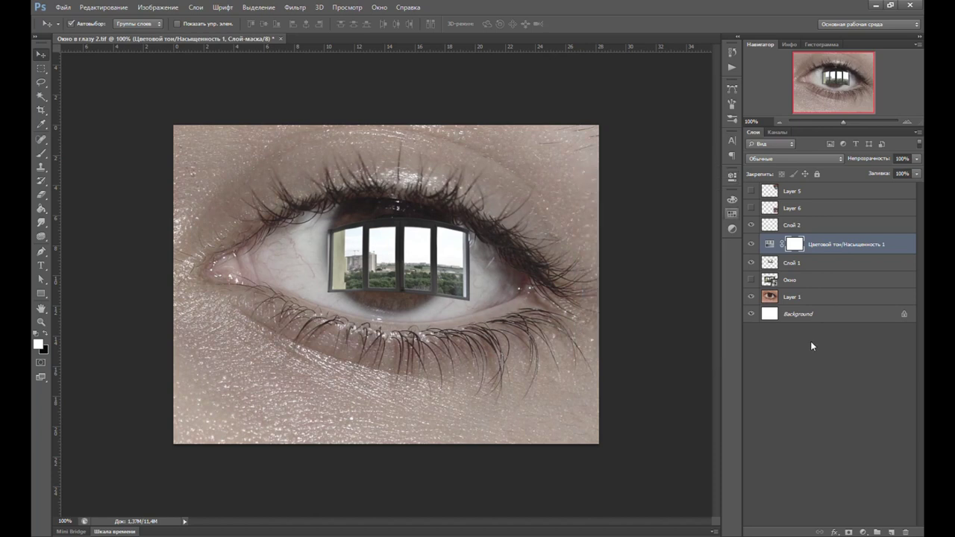
{"action": "right_click", "coordinate": [821, 246]}
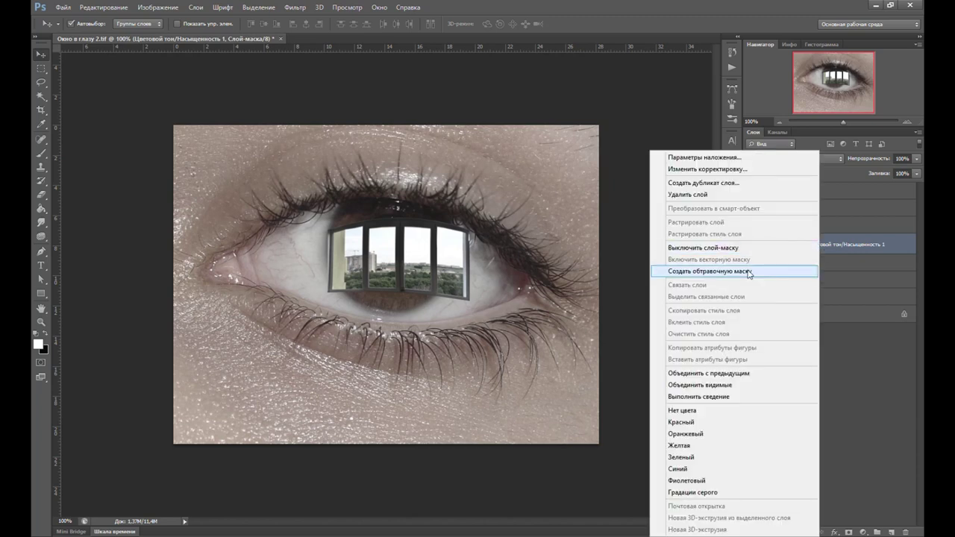
{"action": "left_click", "coordinate": [749, 271]}
- Set Слой 1's blend mode to Замена светлым (Lighten)
{"action": "left_click", "coordinate": [794, 263]}
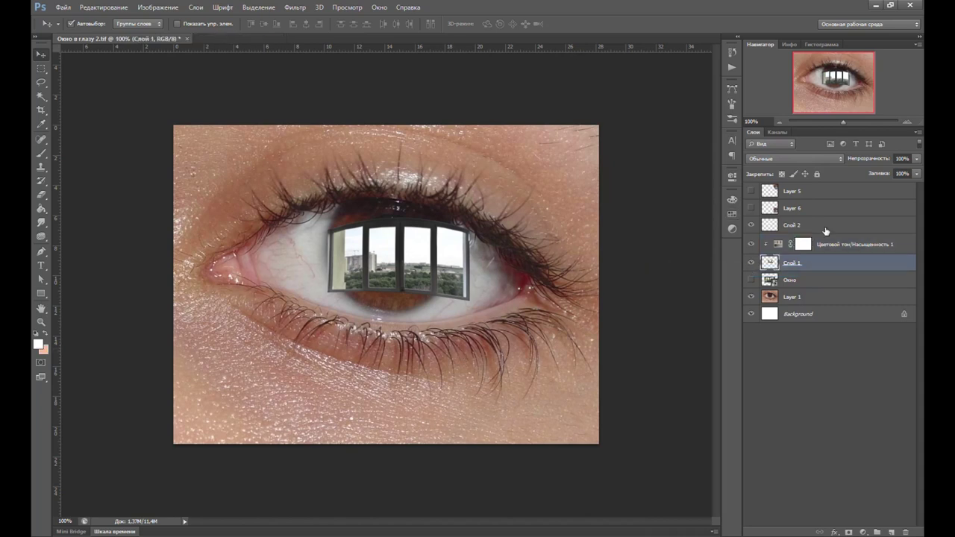
{"action": "left_click", "coordinate": [837, 159]}
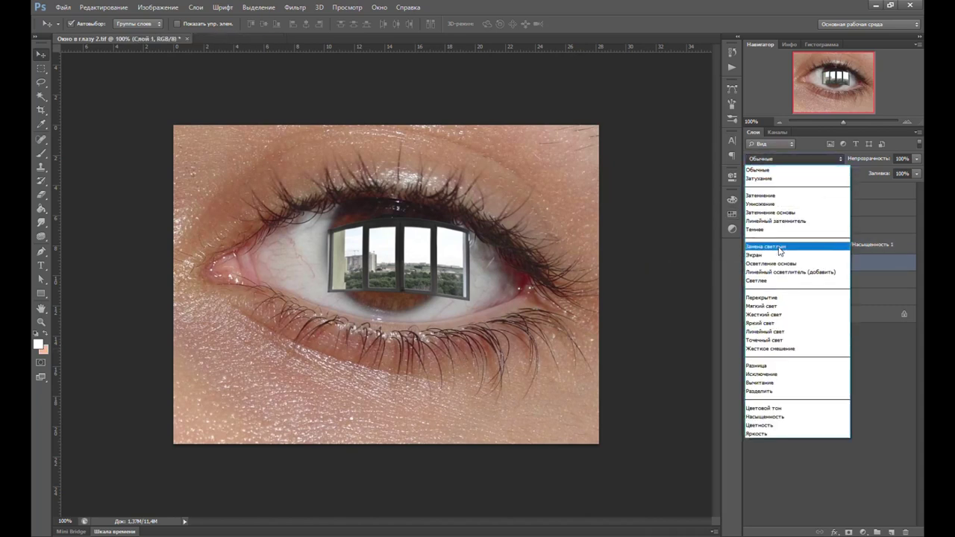
{"action": "left_click", "coordinate": [780, 247]}
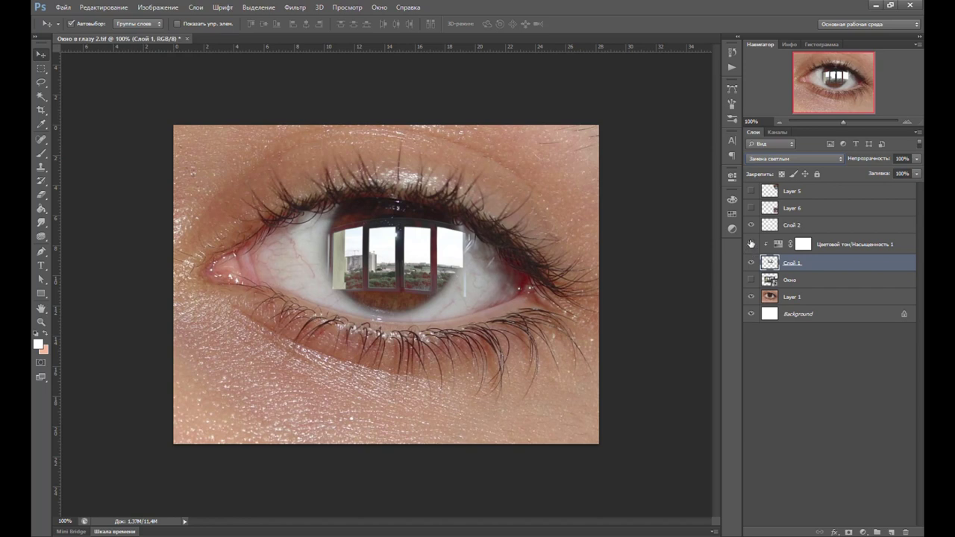
- Hide Слой 2, set Слой 1's fill to 44%, and show the blue reference eye photo
{"action": "left_click", "coordinate": [750, 224]}
{"action": "left_click", "coordinate": [752, 225]}
{"action": "left_click", "coordinate": [752, 226]}
{"action": "left_click", "coordinate": [917, 174]}
{"action": "left_click_drag", "start_coordinate": [879, 184], "coordinate": [878, 188]}
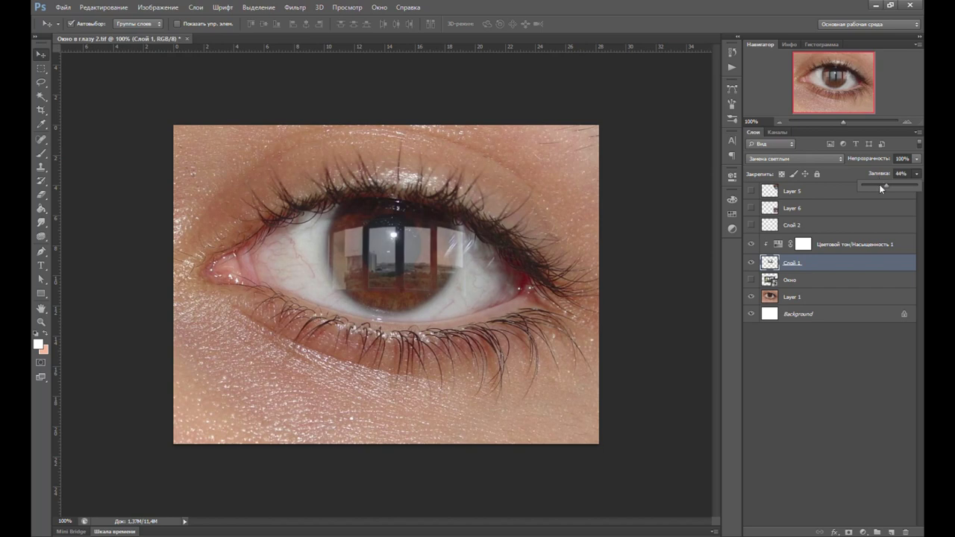
{"action": "left_click", "coordinate": [751, 191]}
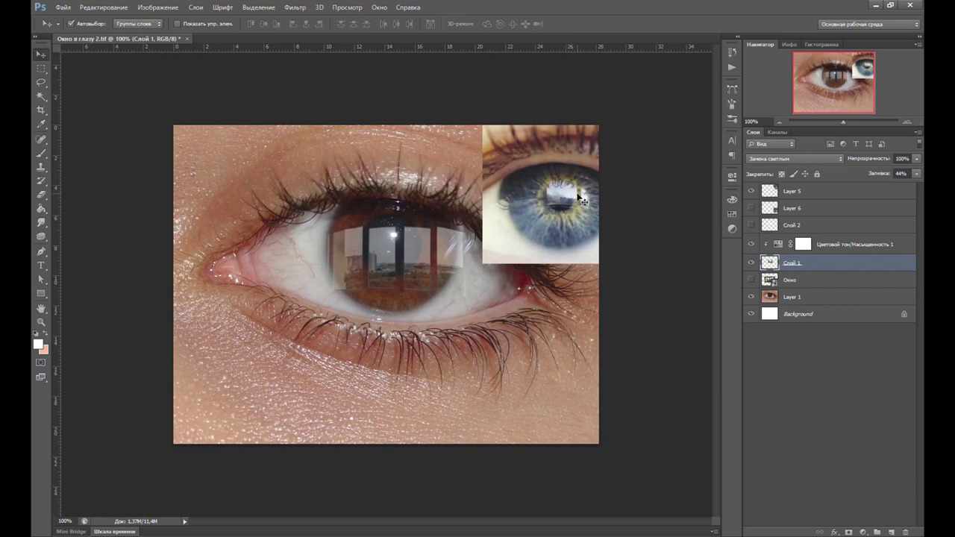
- Show the brown reference eye and Слой 2, then lower Слой 2's fill to 41%
{"action": "left_click", "coordinate": [751, 208]}
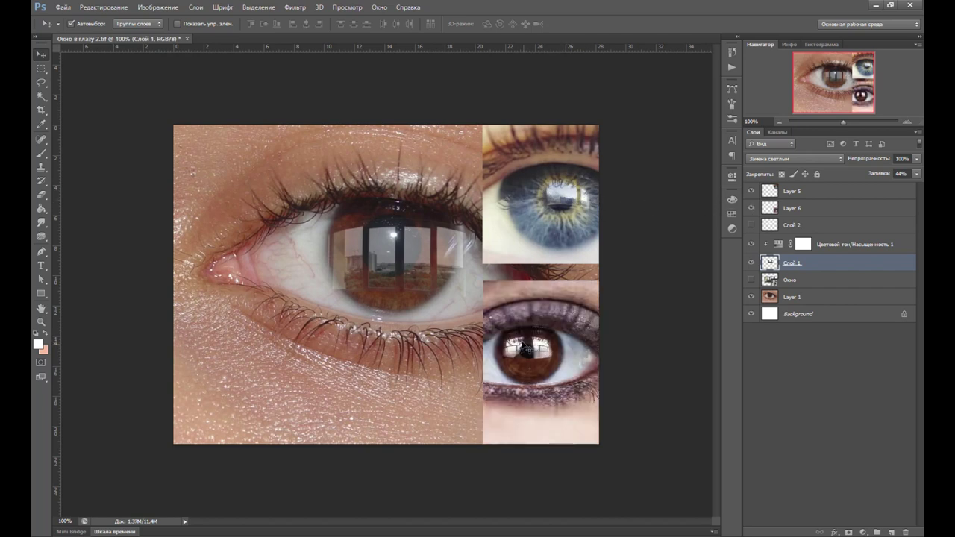
{"action": "left_click", "coordinate": [751, 225]}
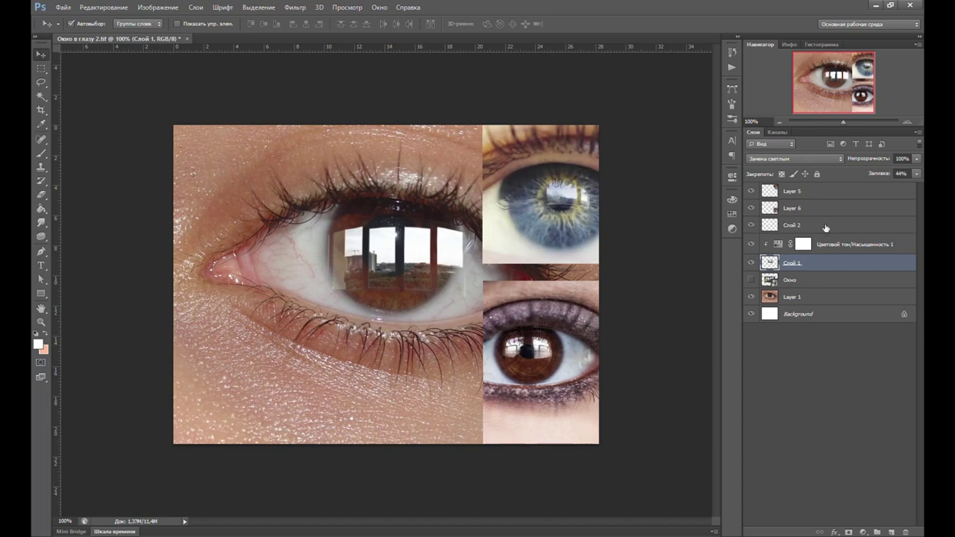
{"action": "left_click", "coordinate": [826, 227]}
{"action": "mouse_move", "coordinate": [916, 173]}
{"action": "left_mouse_down"}
{"action": "mouse_move", "coordinate": [891, 193]}
{"action": "mouse_move", "coordinate": [884, 186]}
{"action": "left_mouse_up"}
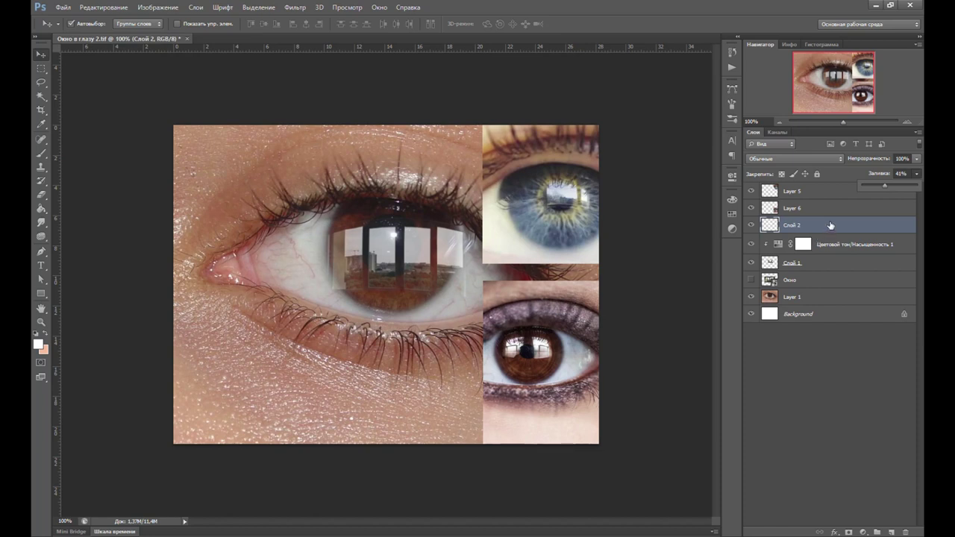
- Select Слой 1 with Слой 2 and scale the reflection to about 72%, moving it onto the iris
{"action": "left_click", "coordinate": [821, 264], "text": "ctrl"}
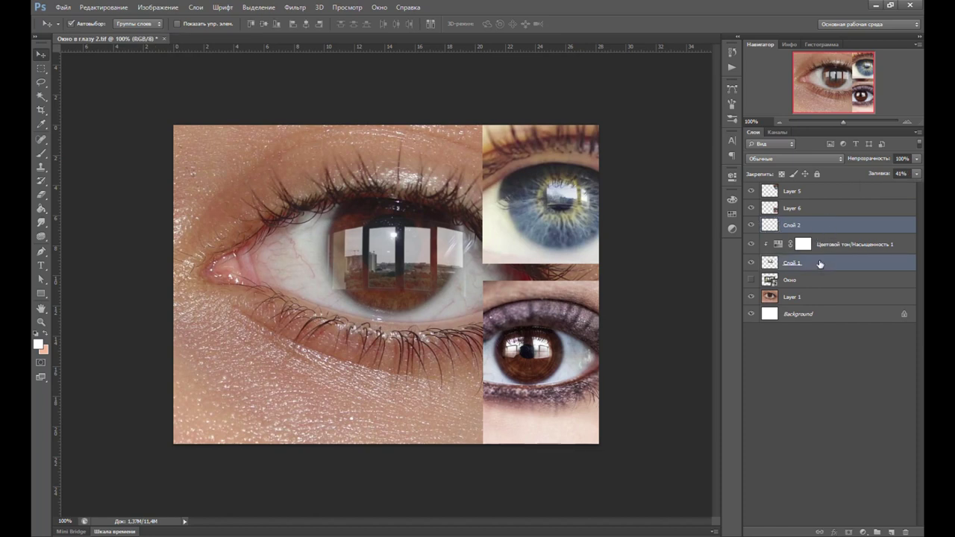
{"action": "key", "text": "ctrl+t"}
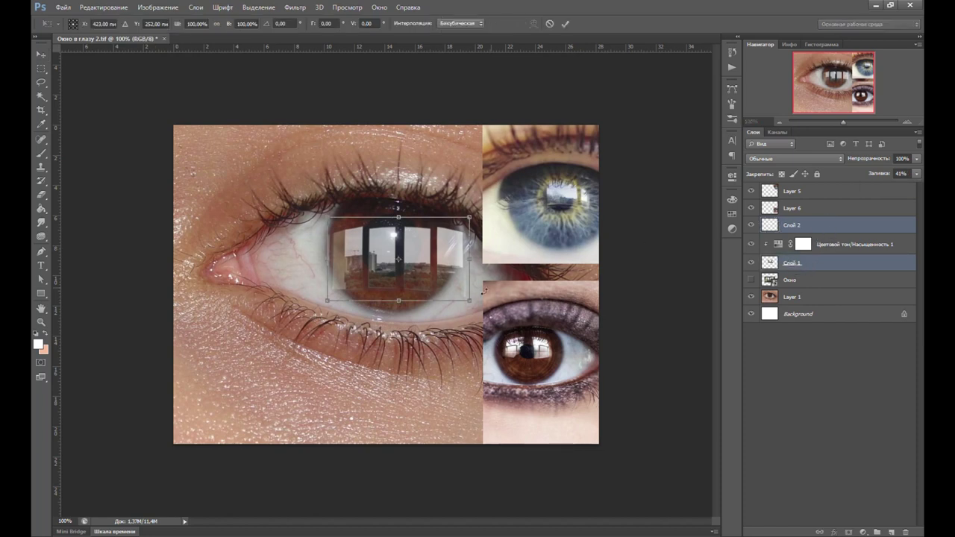
{"action": "left_click_drag", "start_coordinate": [468, 300], "coordinate": [430, 277]}
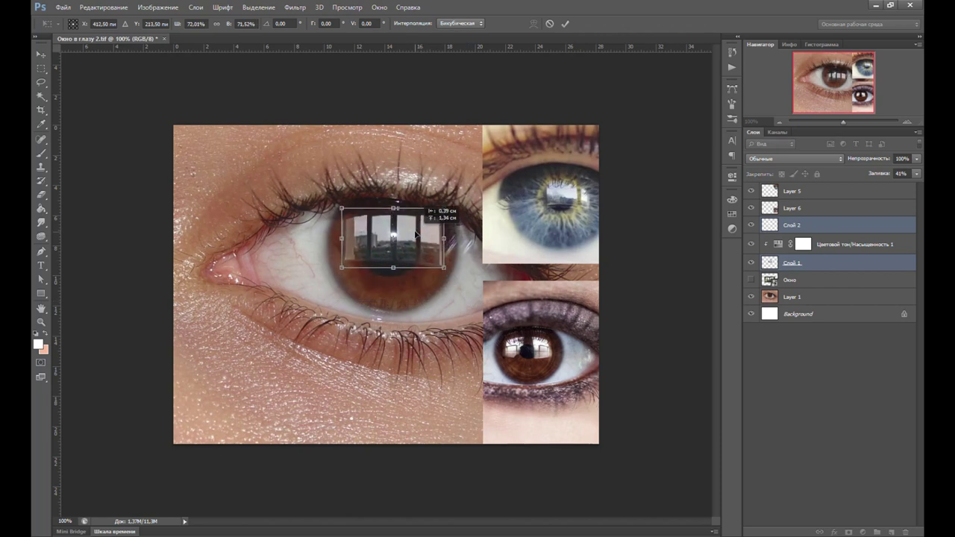
{"action": "left_click_drag", "start_coordinate": [402, 244], "coordinate": [418, 238]}
{"action": "key", "text": "Return"}
{"action": "left_click", "coordinate": [777, 123]}
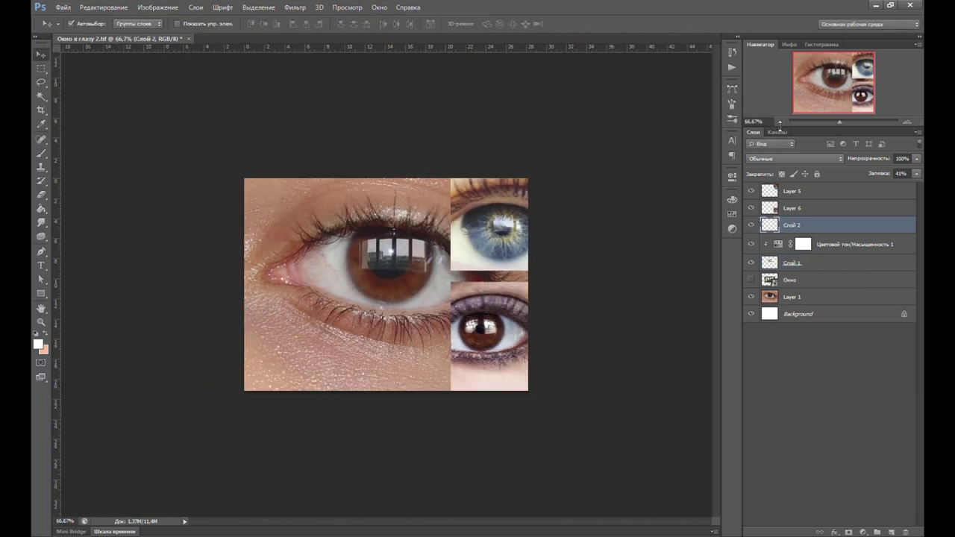
- Hide the Layer 5 and Layer 6 eye photos and shrink both reflection layers again to fit the iris
{"action": "left_click", "coordinate": [806, 262]}
{"action": "left_click", "coordinate": [751, 191]}
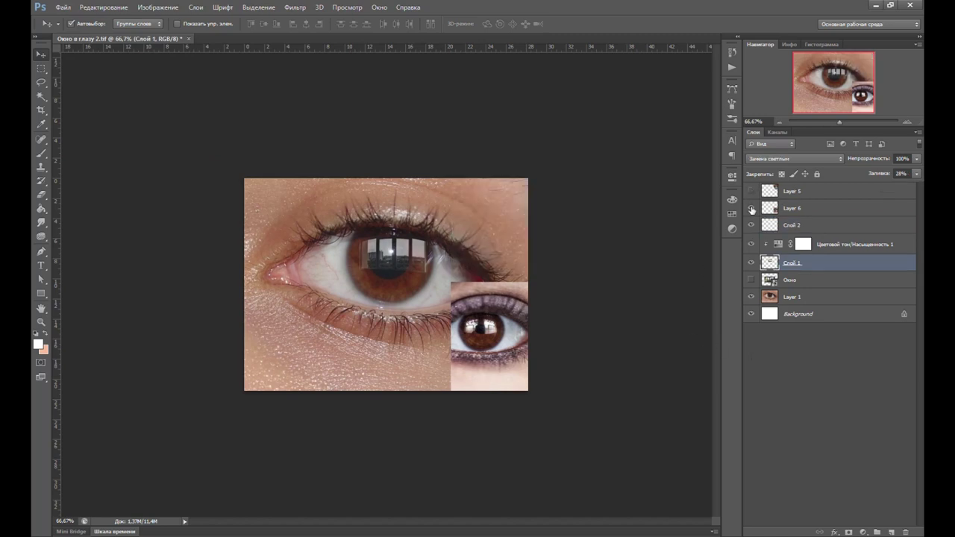
{"action": "left_click", "coordinate": [752, 208]}
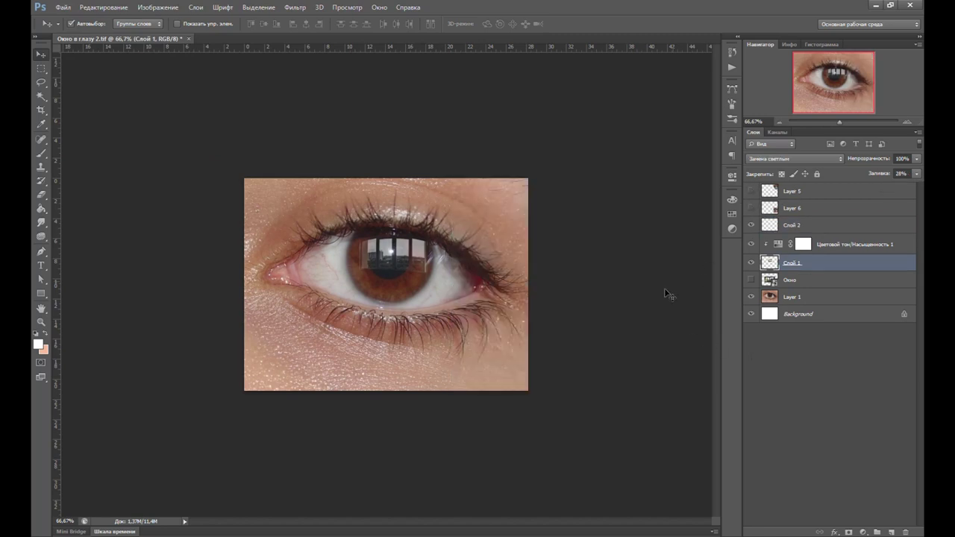
{"action": "left_click", "coordinate": [828, 224], "text": "ctrl"}
{"action": "key", "text": "ctrl+t"}
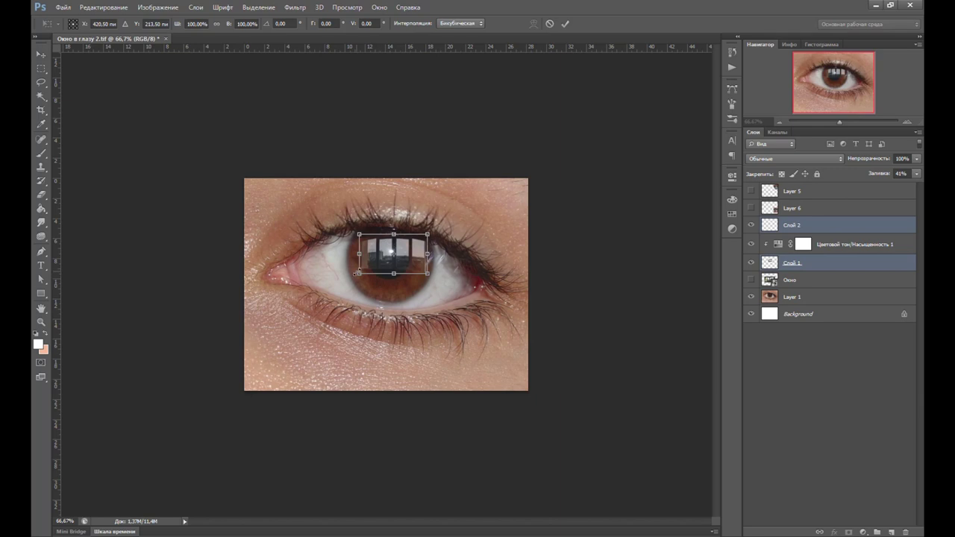
{"action": "left_click_drag", "start_coordinate": [356, 273], "coordinate": [369, 278]}
{"action": "key", "text": "Return"}
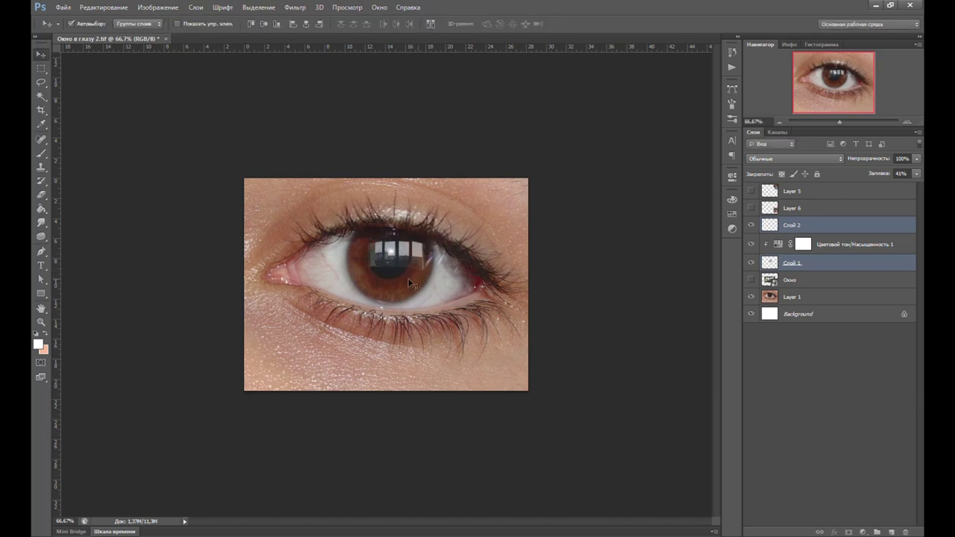
{"action": "scroll", "coordinate": [558, 256], "scroll_direction": "up", "scroll_amount": 2}
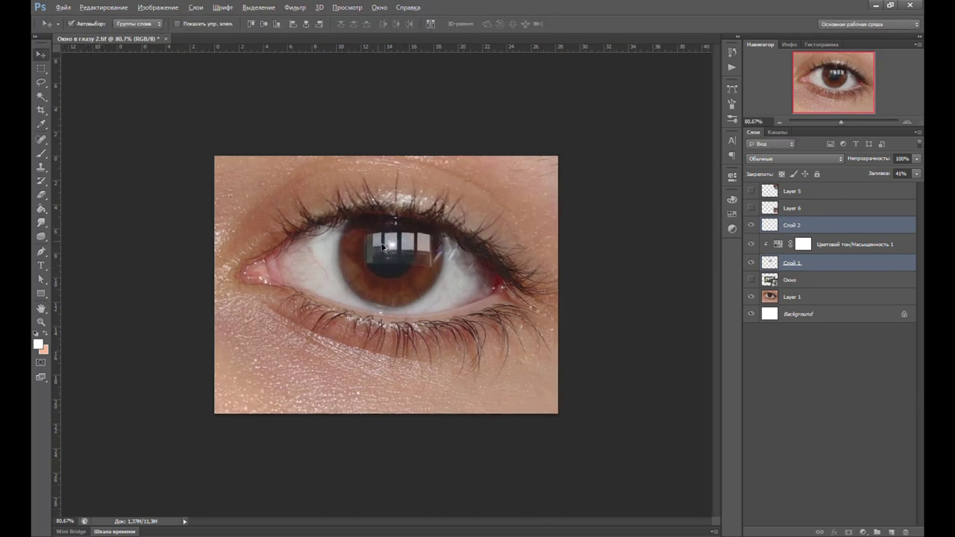
{"action": "left_click", "coordinate": [751, 191]}
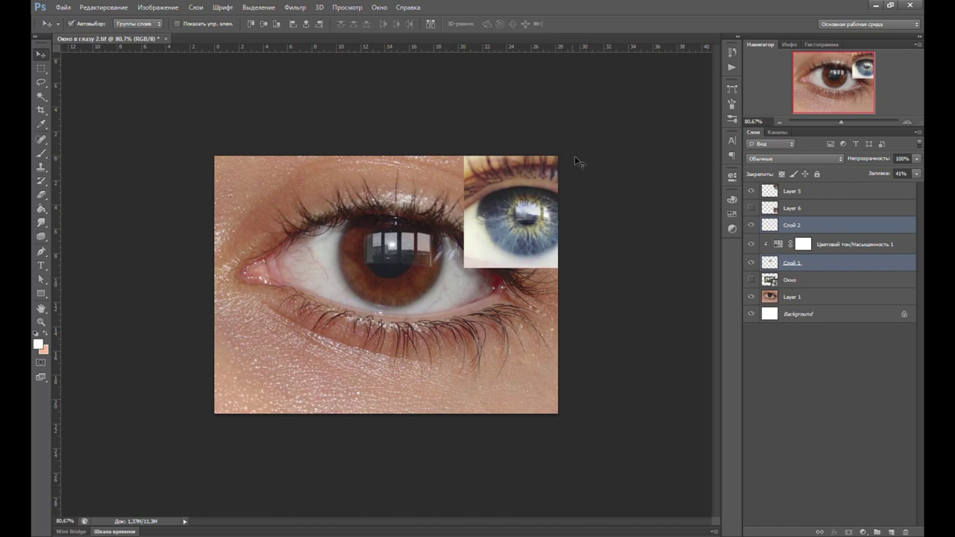
- Add a white layer mask to Слой 2 and choose the Dune Grass brush tip
{"action": "left_click", "coordinate": [556, 235]}
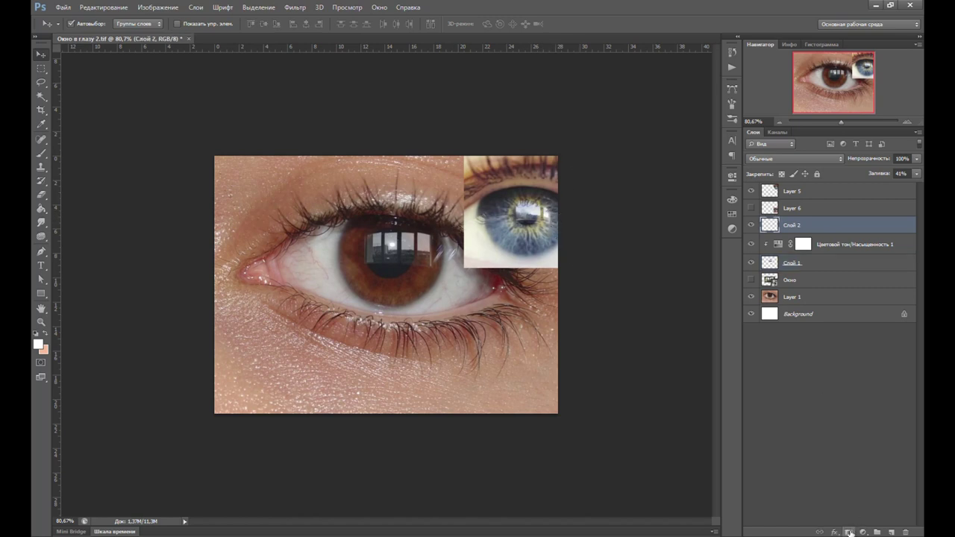
{"action": "left_click", "coordinate": [849, 532]}
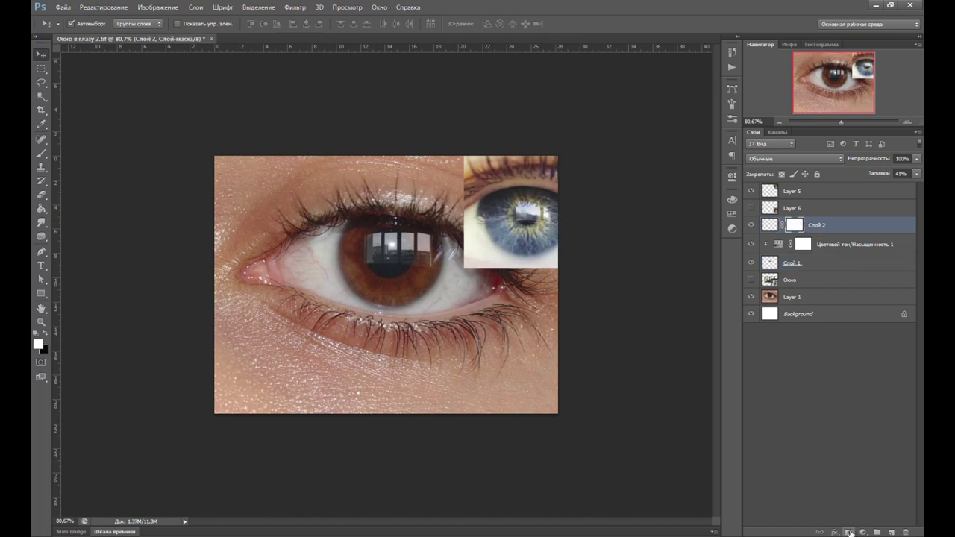
{"action": "left_click", "coordinate": [43, 154]}
{"action": "left_click", "coordinate": [732, 103]}
{"action": "left_click_drag", "start_coordinate": [714, 105], "coordinate": [714, 123]}
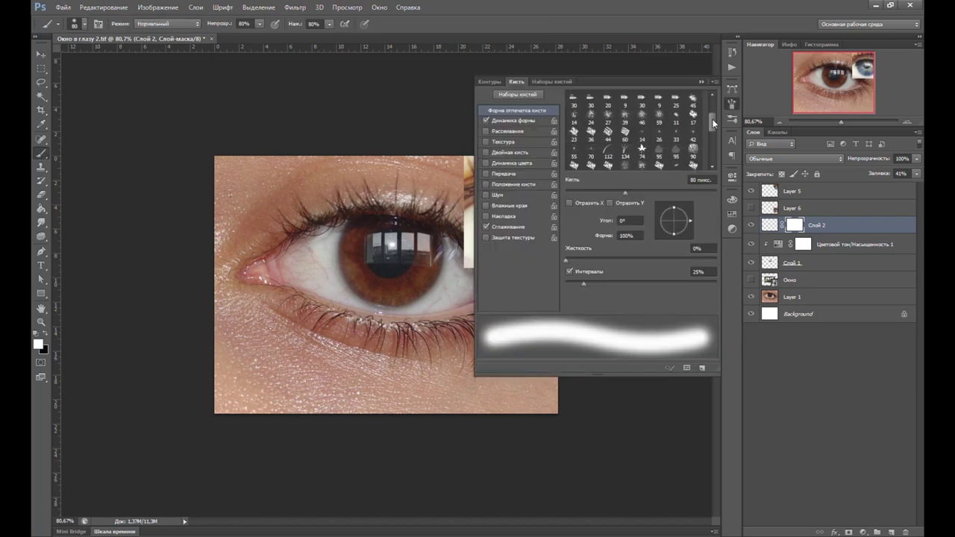
{"action": "left_click", "coordinate": [608, 147]}
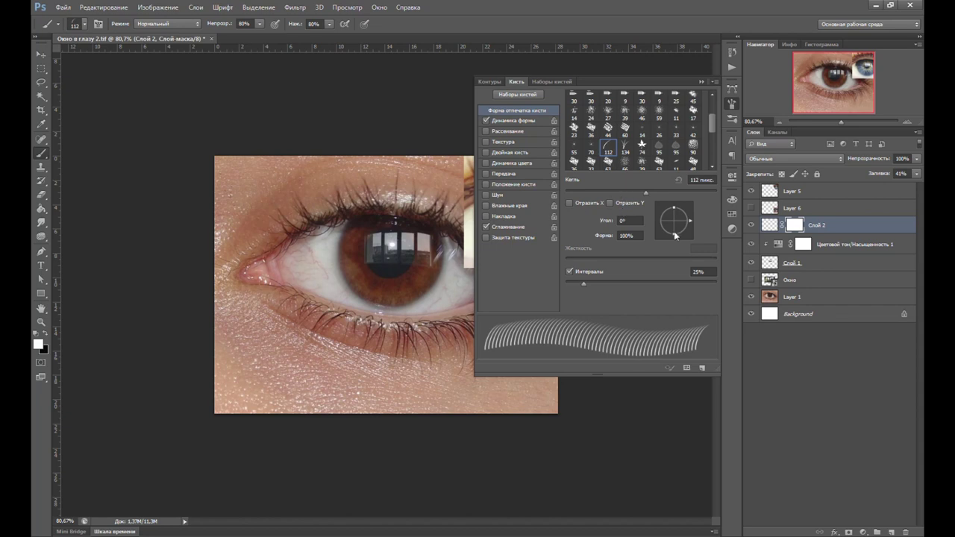
- Set the brush to black, about -100° angle, 114 px, with full pressure and opacity
{"action": "mouse_move", "coordinate": [674, 233]}
{"action": "left_mouse_down"}
{"action": "mouse_move", "coordinate": [661, 228]}
{"action": "mouse_move", "coordinate": [676, 237]}
{"action": "left_mouse_up"}
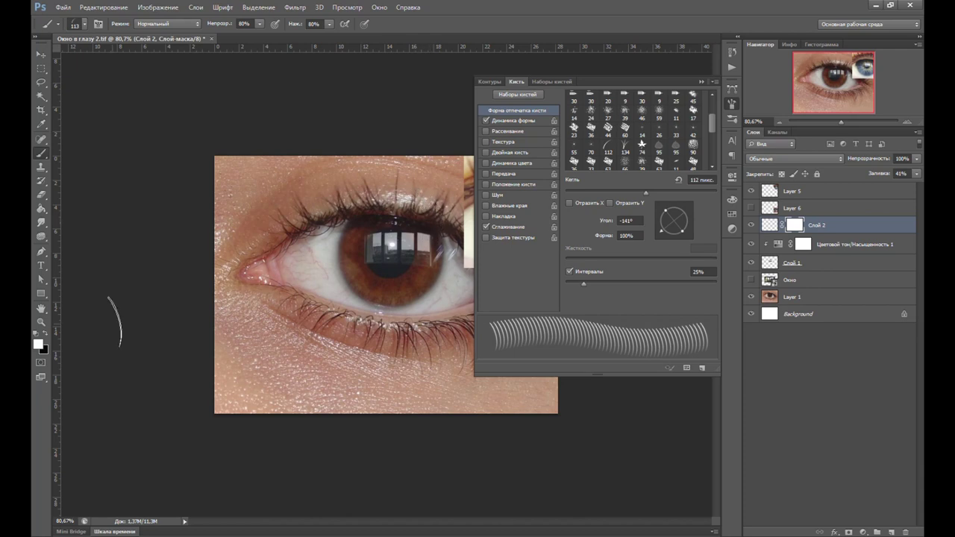
{"action": "left_click", "coordinate": [44, 331]}
{"action": "left_click_drag", "start_coordinate": [660, 232], "coordinate": [663, 237]}
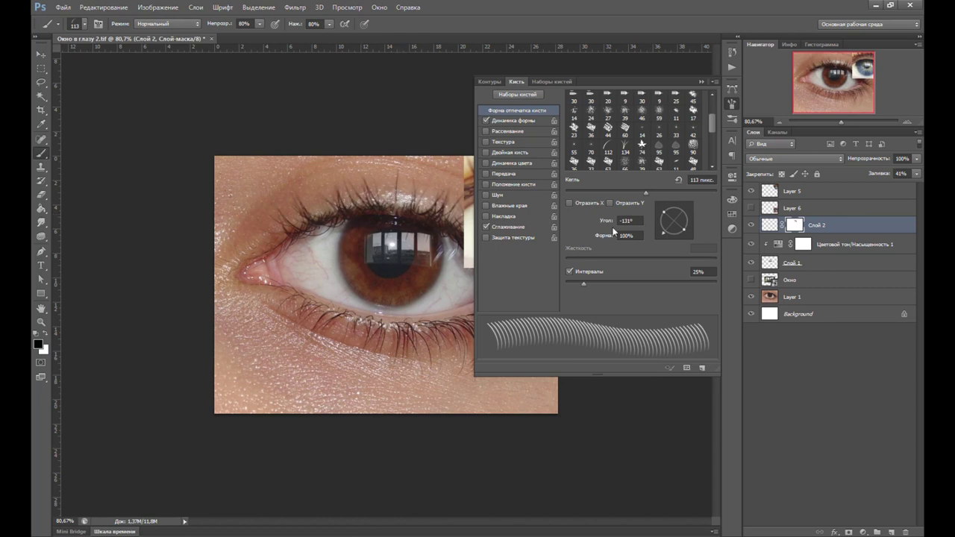
{"action": "left_click_drag", "start_coordinate": [633, 192], "coordinate": [627, 192]}
{"action": "left_click", "coordinate": [329, 24]}
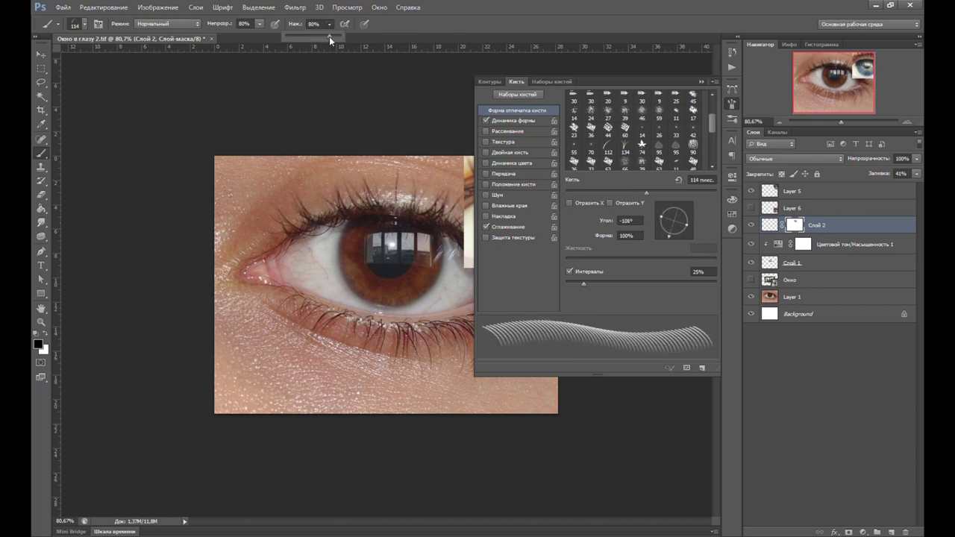
{"action": "left_click", "coordinate": [259, 24]}
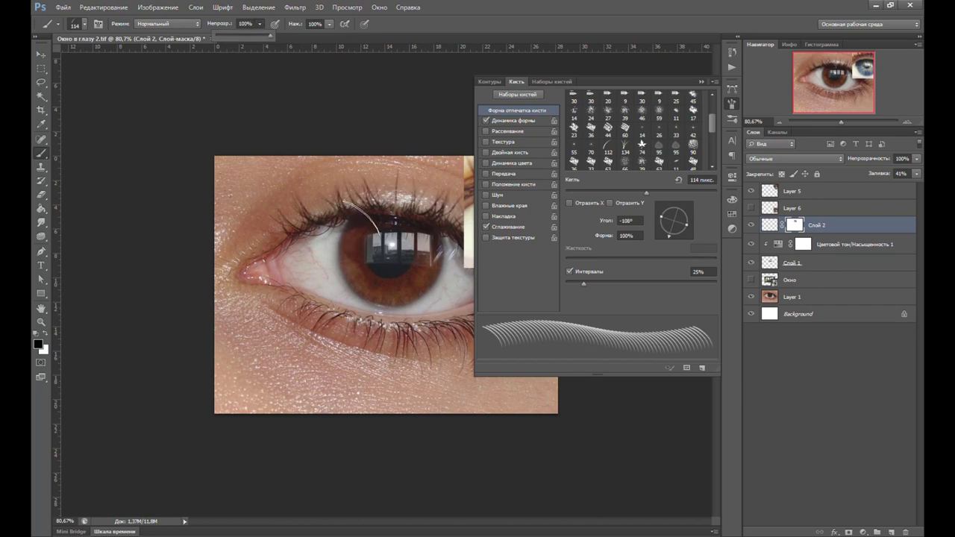
- Stamp a Dune Grass highlight over the upper iris, then set the brush to 159 px at about -121°
{"action": "left_click", "coordinate": [363, 219]}
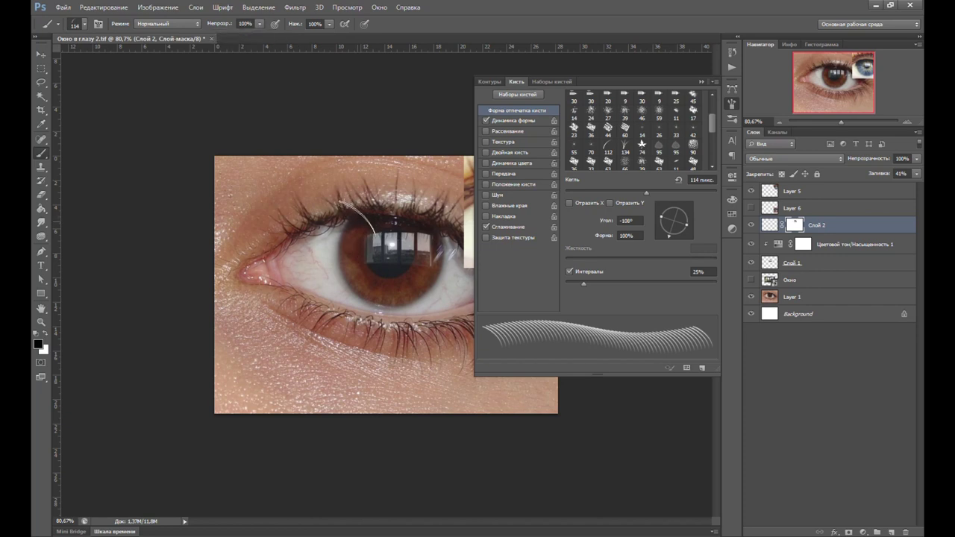
{"action": "key", "text": "Left"}
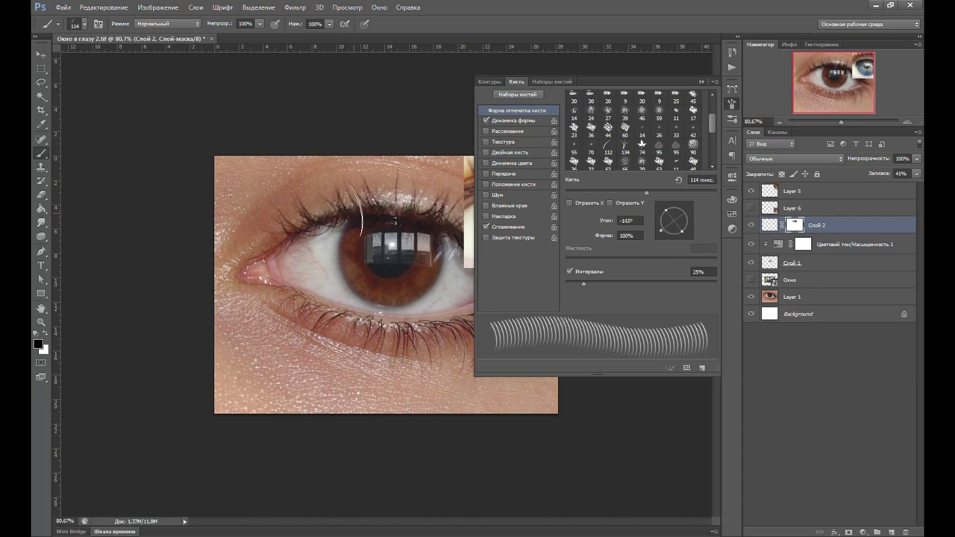
{"action": "key", "text": "bracketright"}
{"action": "key", "text": "bracketright"}
{"action": "key", "text": "Right"}
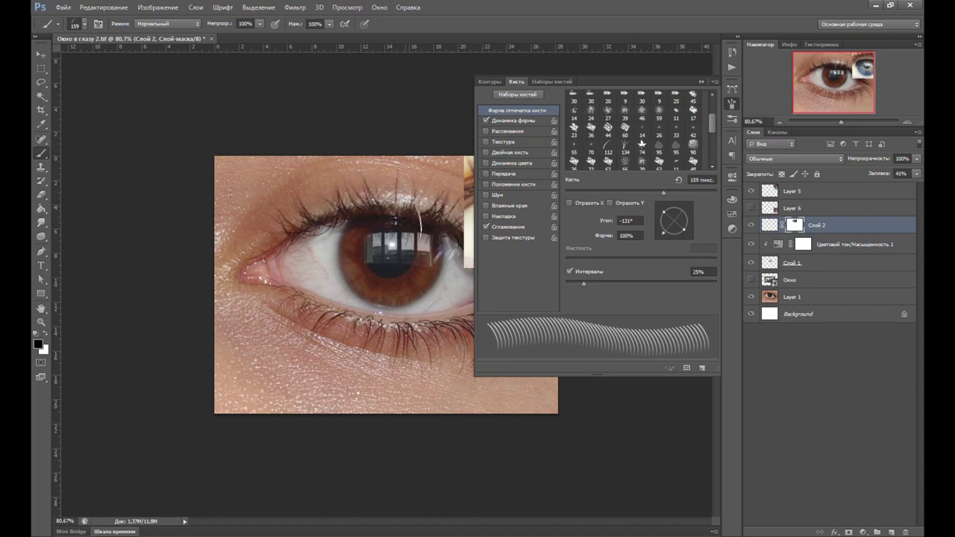
{"action": "key", "text": "Right"}
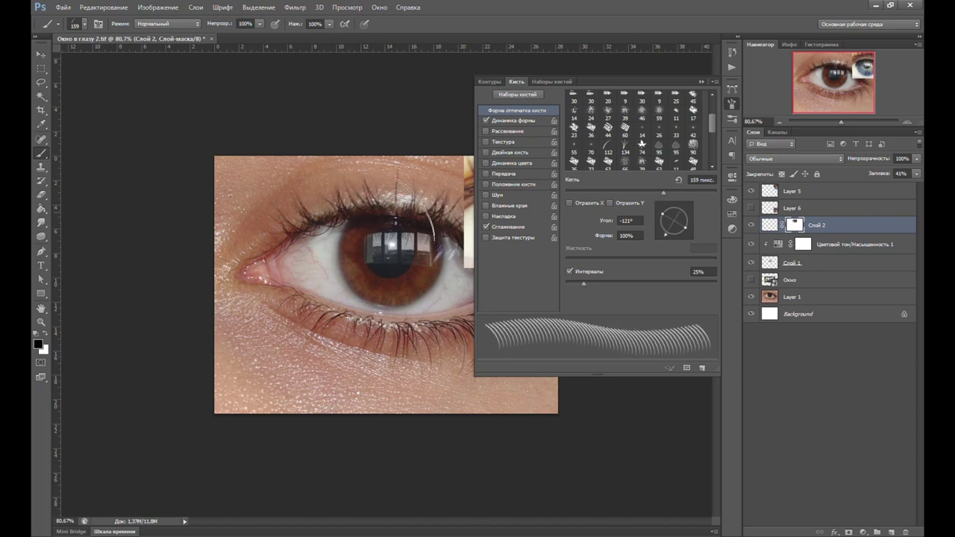
- Close the brush settings and hide the blue-eye reference photo on Layer 5
{"action": "left_click", "coordinate": [732, 103]}
{"action": "left_click", "coordinate": [751, 191]}
{"action": "key", "text": "ctrl+minus"}
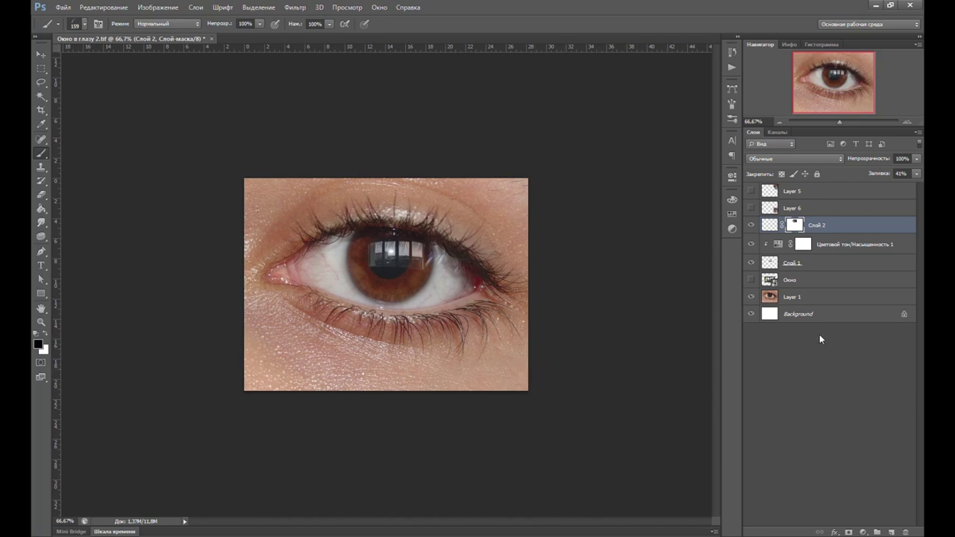
- Lower Слой 2's fill to about 27% for a subtler reflection
{"action": "left_click", "coordinate": [41, 54]}
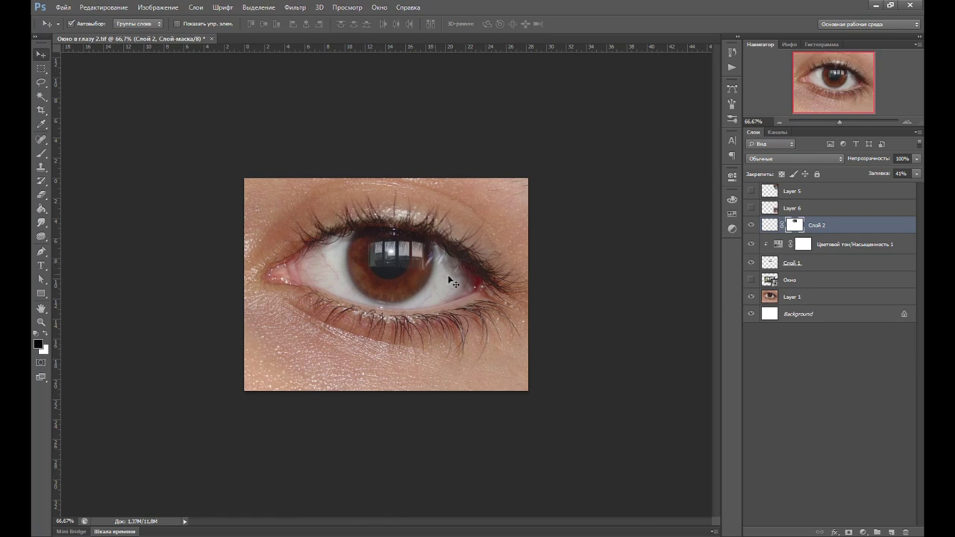
{"action": "left_click", "coordinate": [917, 174]}
{"action": "left_click_drag", "start_coordinate": [883, 184], "coordinate": [877, 184]}
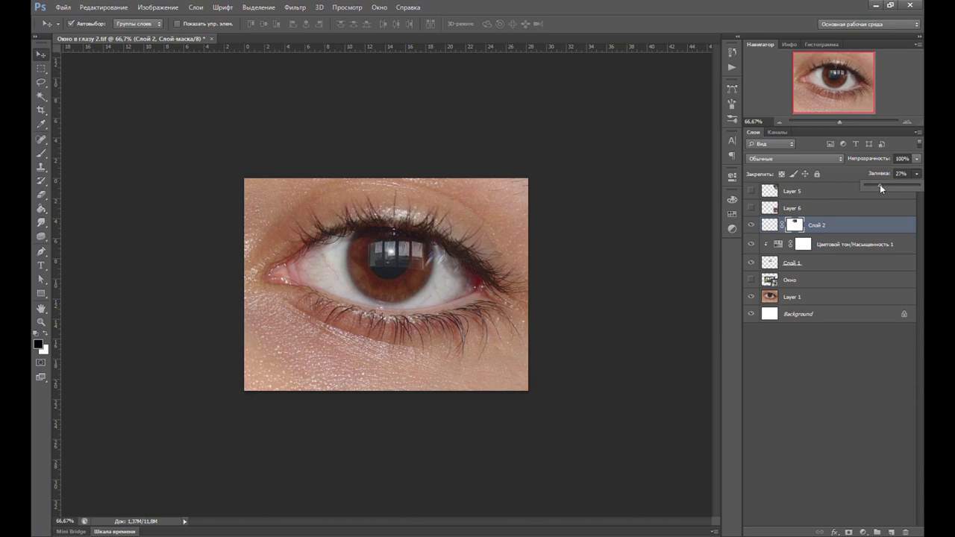
- Select Слой 1 and reduce its fill to 19%
{"action": "left_click", "coordinate": [810, 282]}
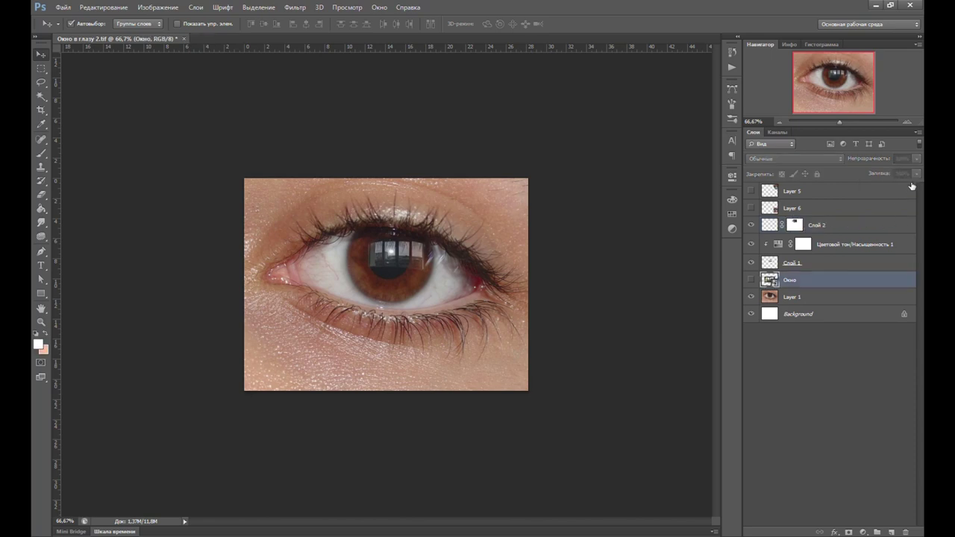
{"action": "left_click", "coordinate": [796, 263]}
{"action": "left_click", "coordinate": [916, 174]}
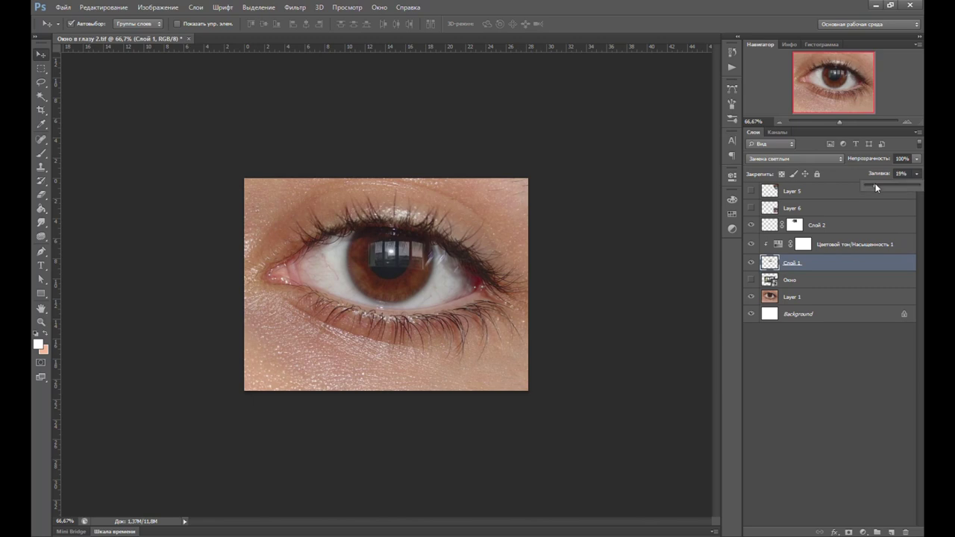